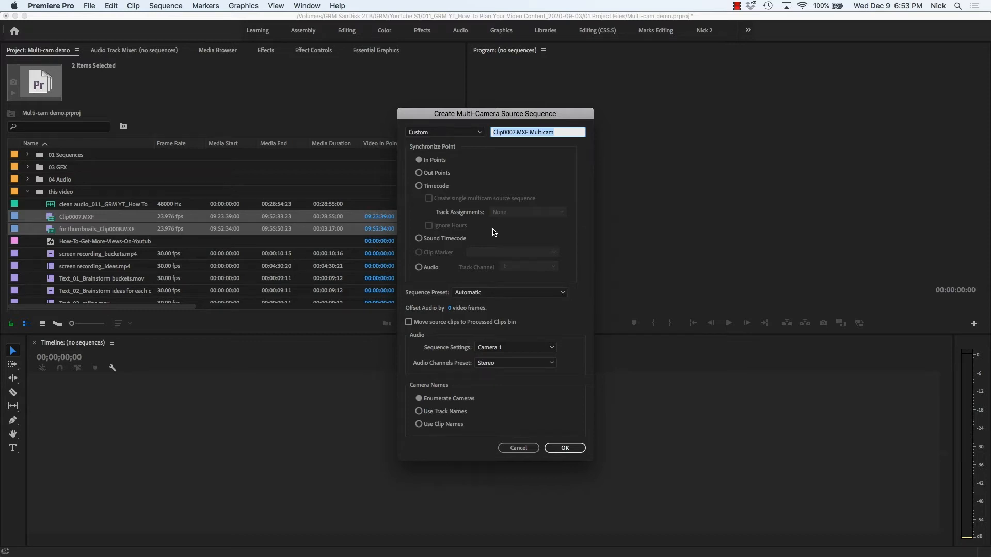
- Create a multi-camera source sequence from Clip0007.MXF and for thumbnails_Clip0008.MXF, synchronized by In Points
click(421, 267)
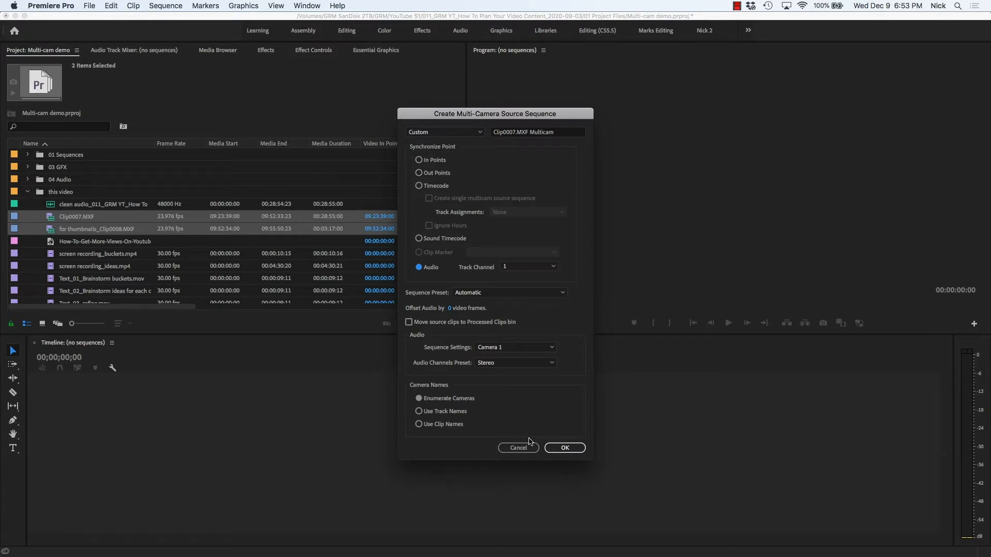
click(419, 161)
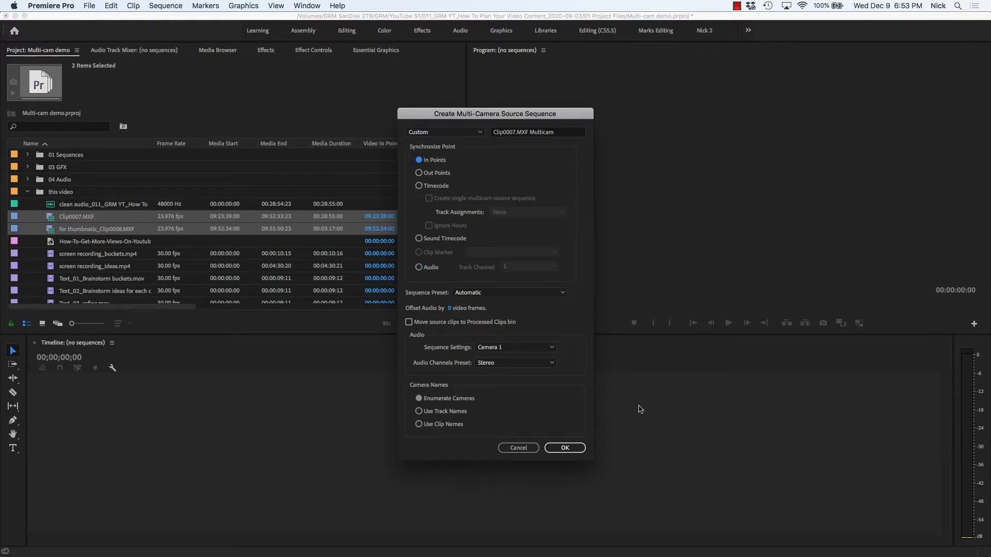
click(565, 448)
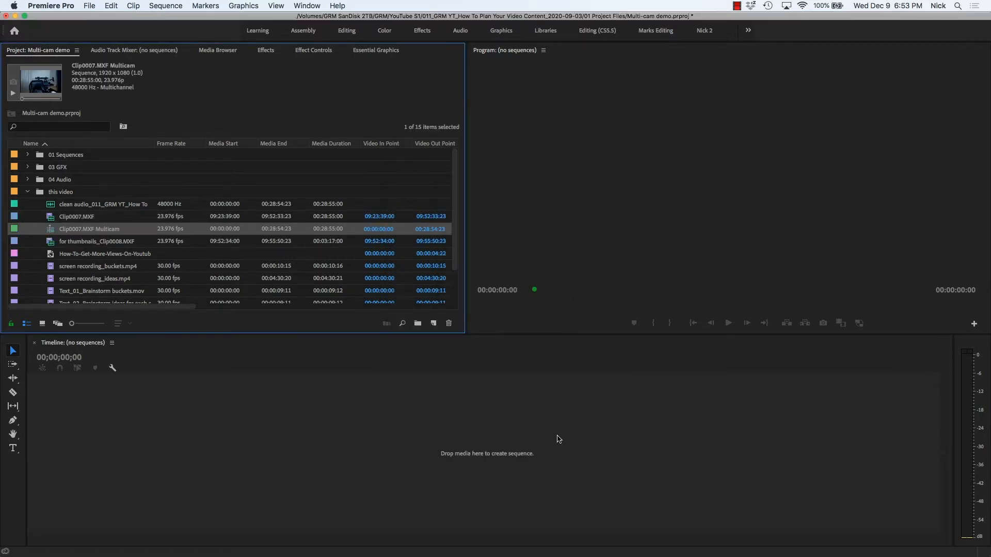
- Rename the new multi-camera sequence Multi-cam and move it into the 01 Sequences bin
click(80, 229)
text(M)
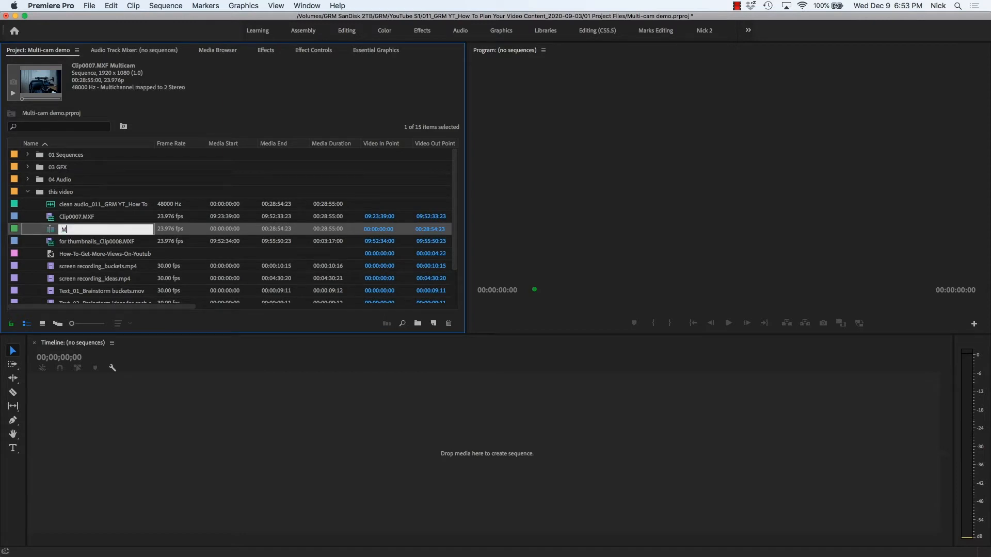
text(ulti-cam)
key(Tab)
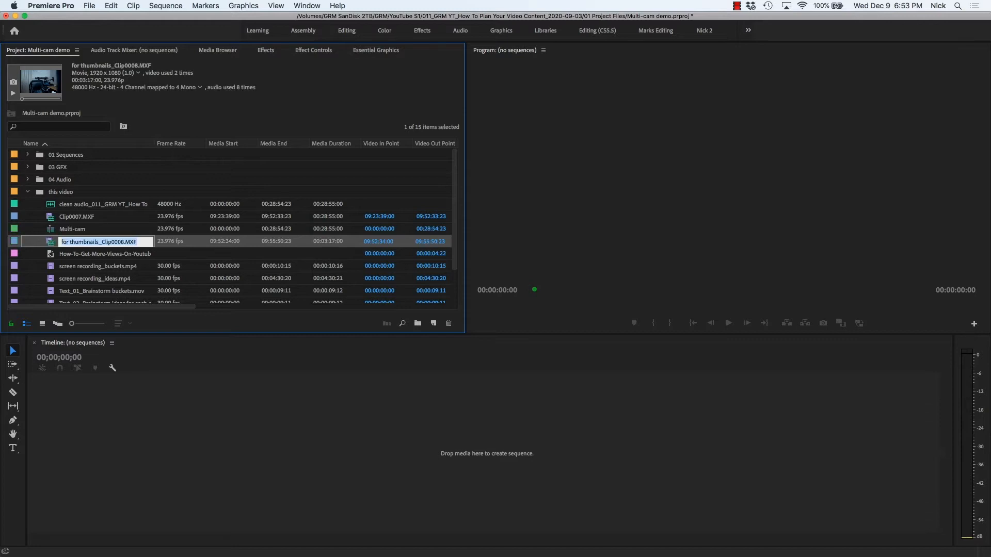
click(66, 226)
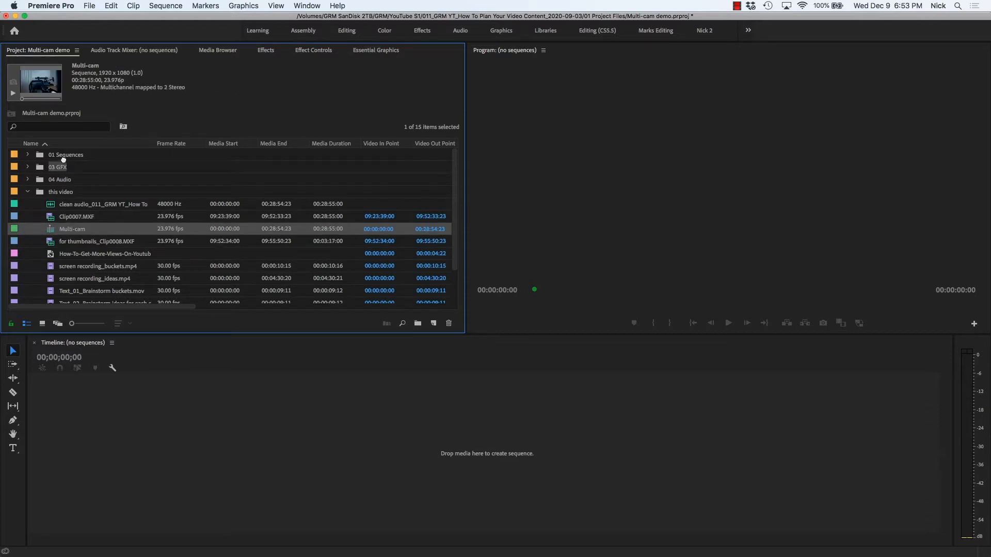
click(28, 192)
click(28, 155)
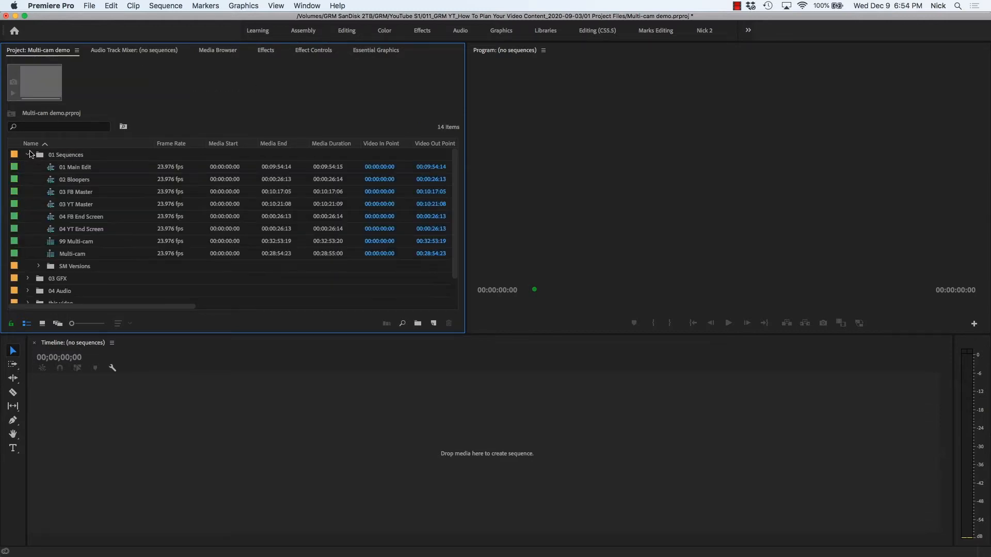
right_click(66, 253)
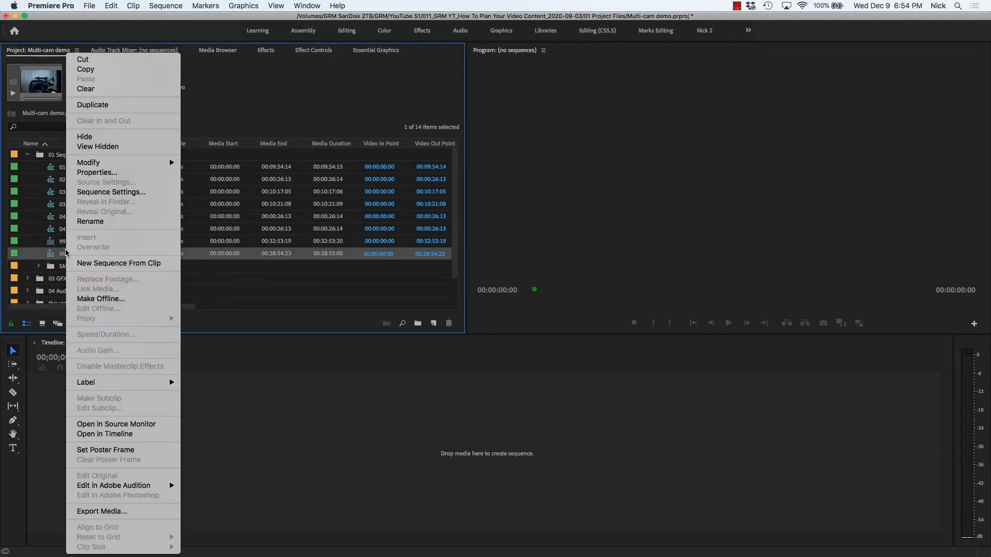
click(241, 270)
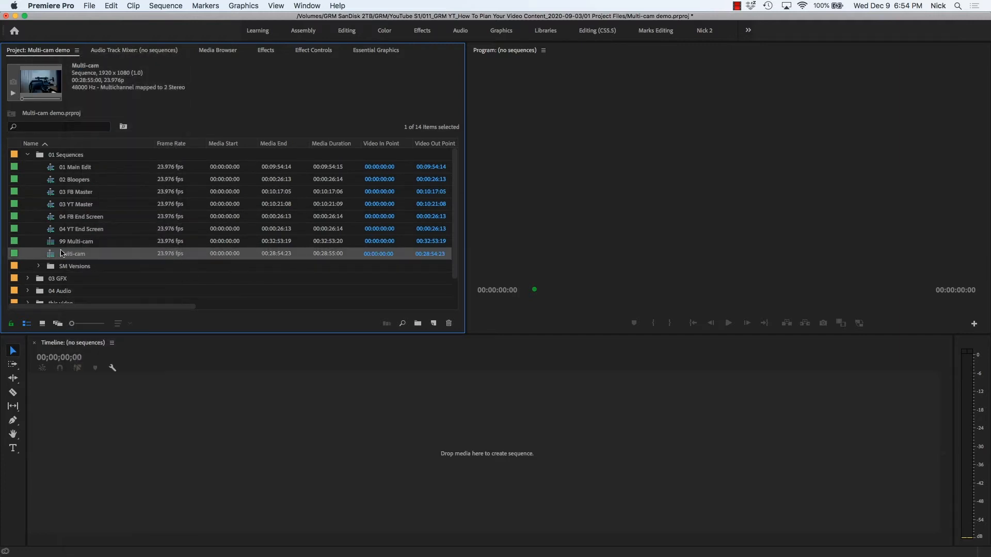
double_click(67, 205)
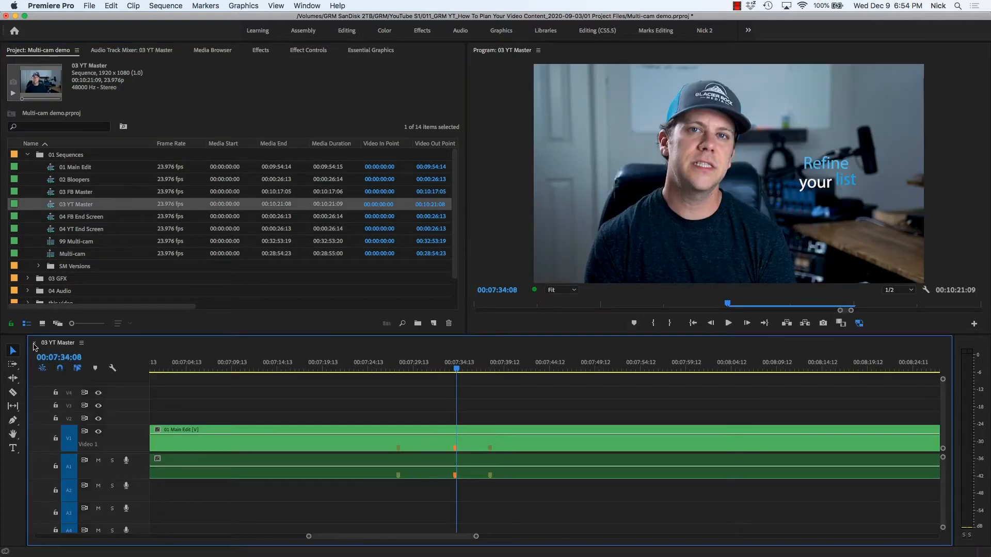
click(34, 343)
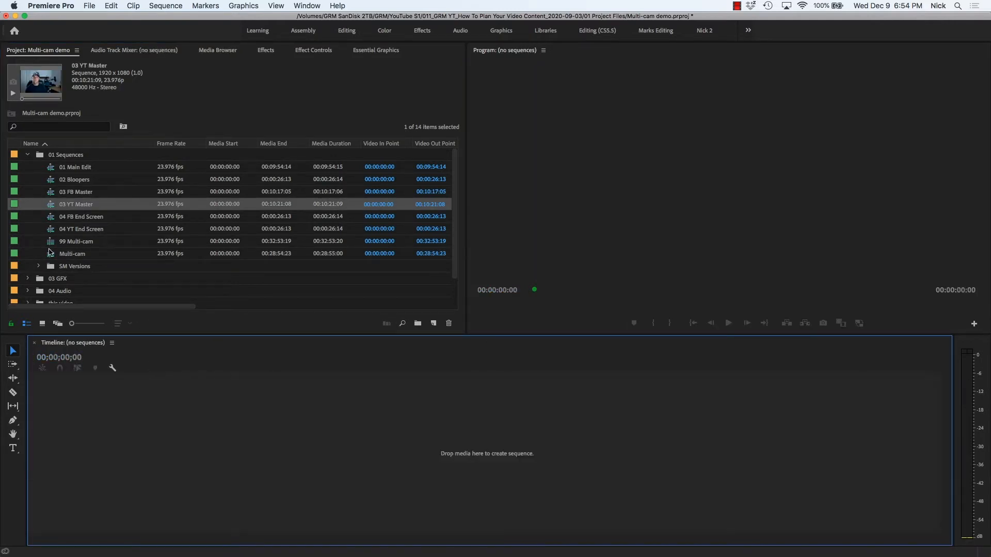
double_click(48, 254)
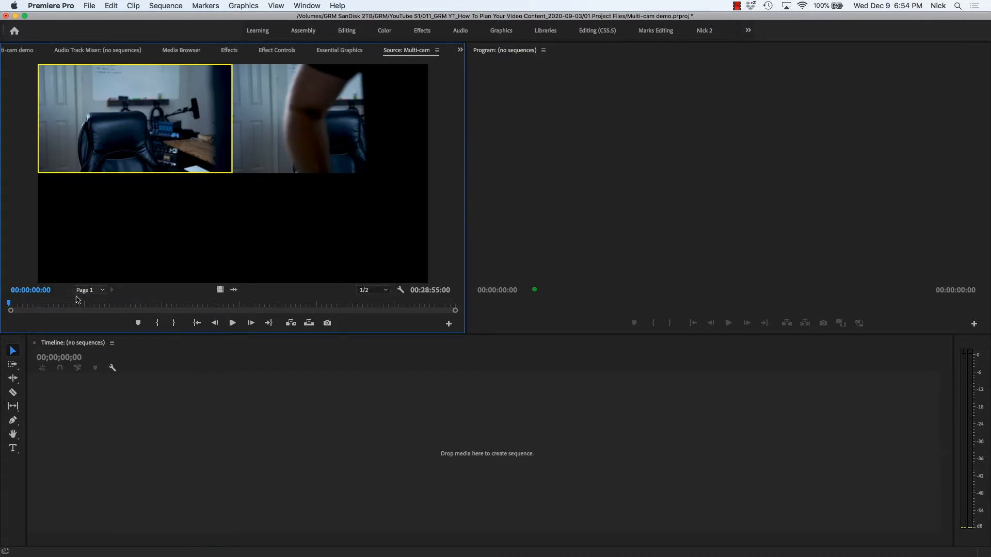
click(20, 50)
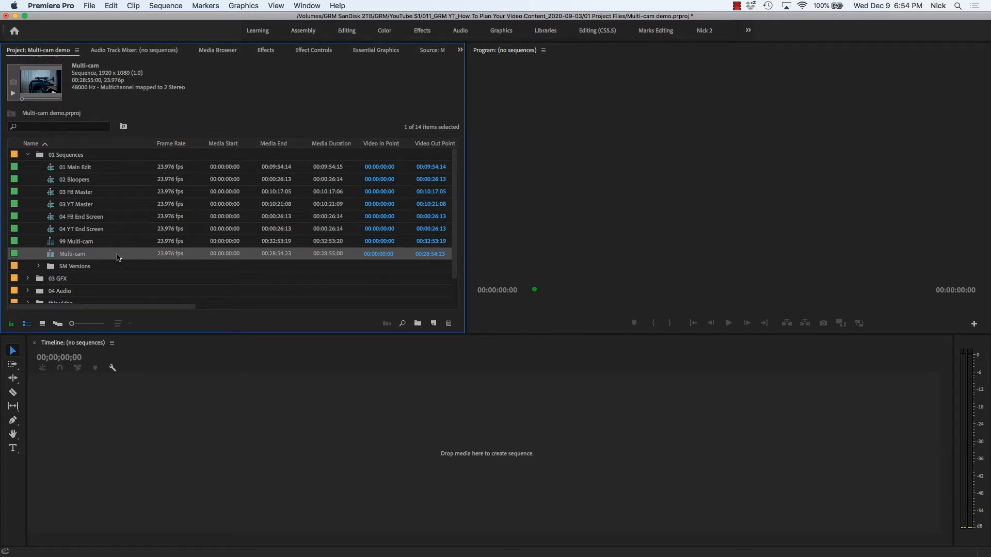
- Open the Multi-cam sequence in the timeline, removing the thumbnails clip and moving Clip0007.MXF down to V1 and A1–A4
right_click(62, 253)
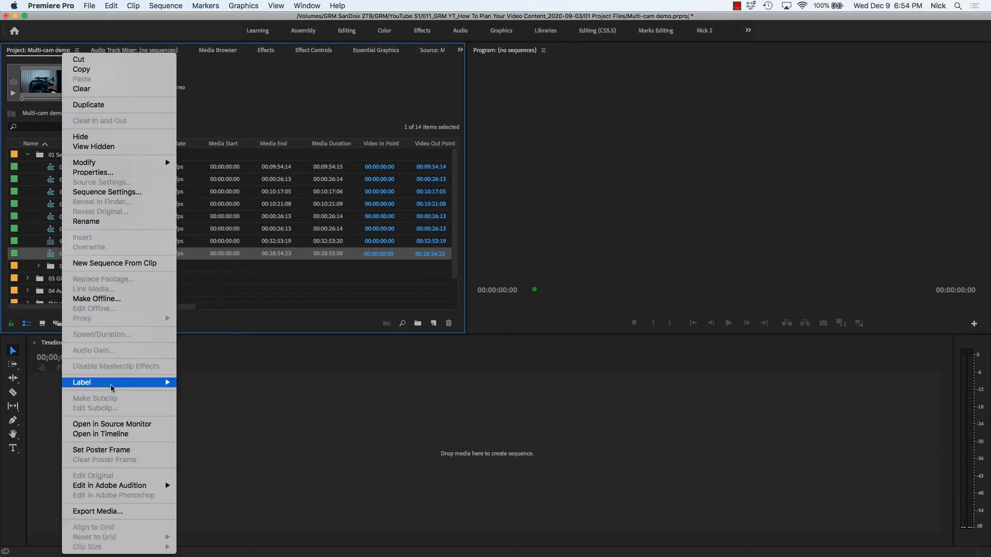
click(112, 435)
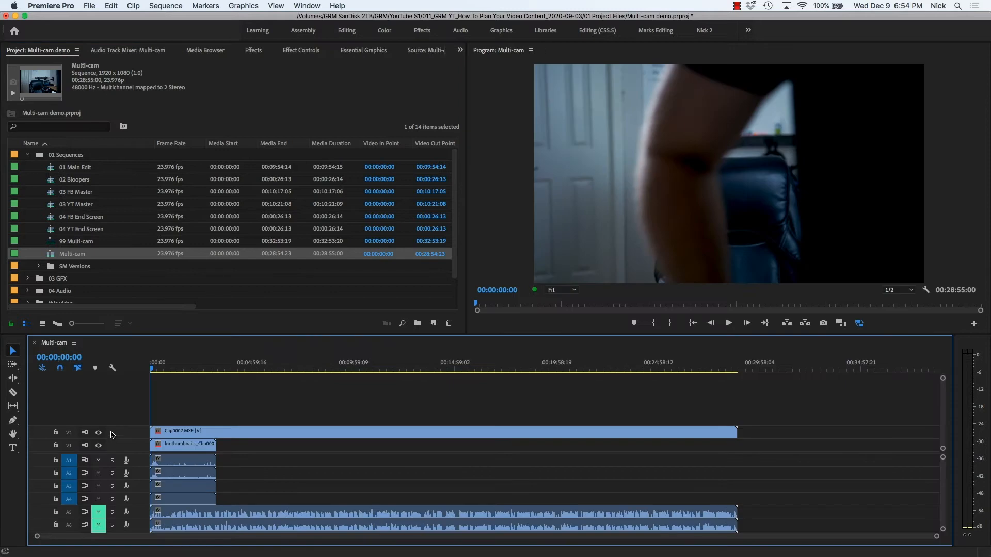
drag(268, 500, 206, 469)
key(Delete)
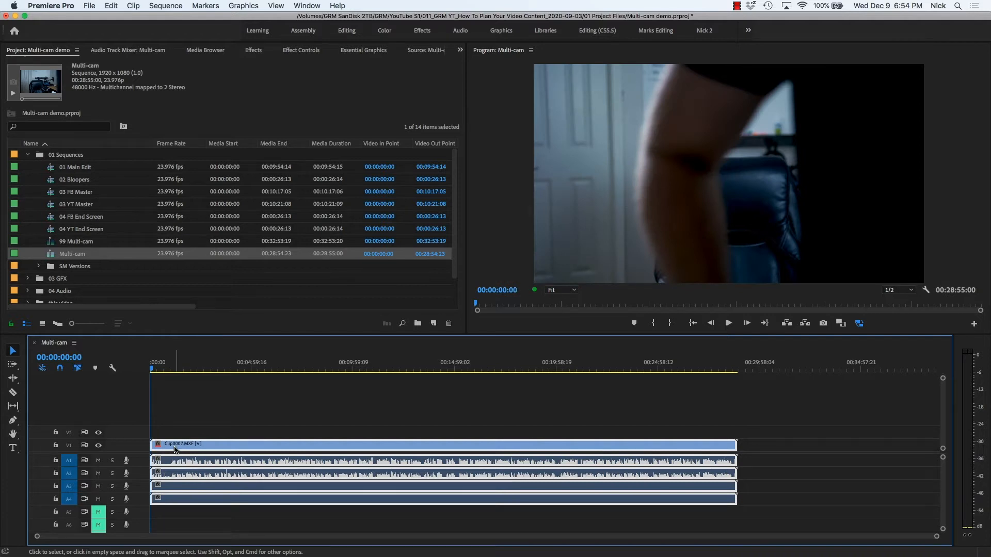
- Delete the Multi-cam sequence from the 01 Sequences bin
click(209, 430)
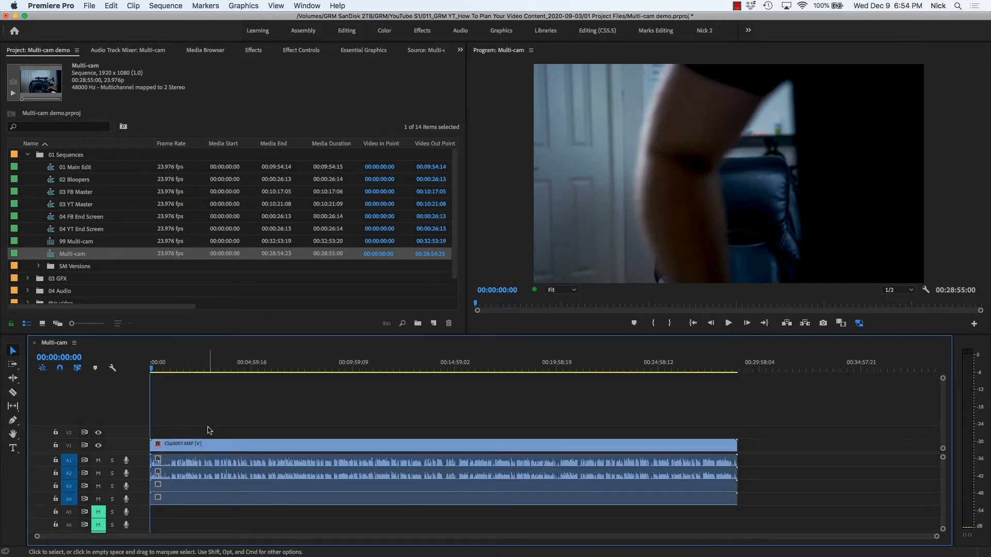
click(218, 443)
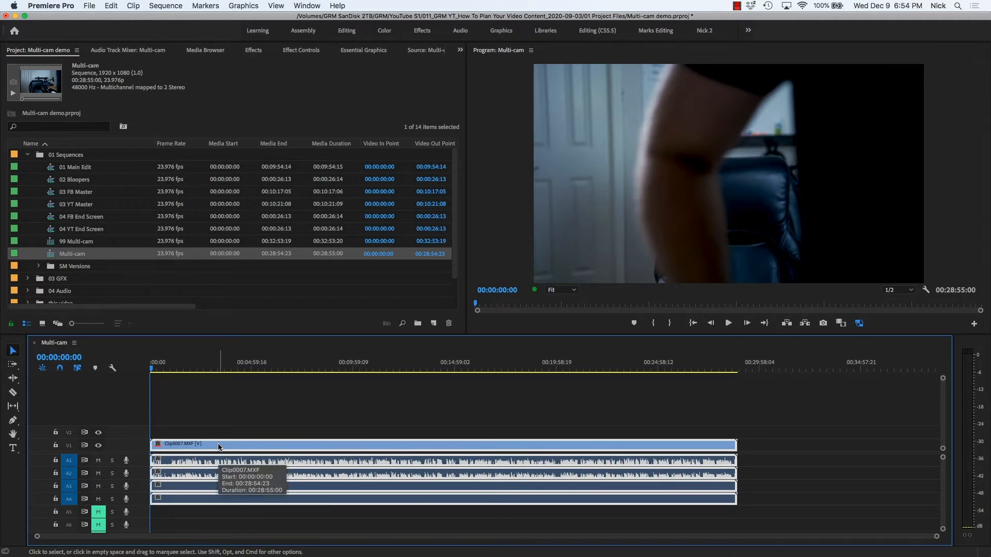
click(108, 253)
key(Delete)
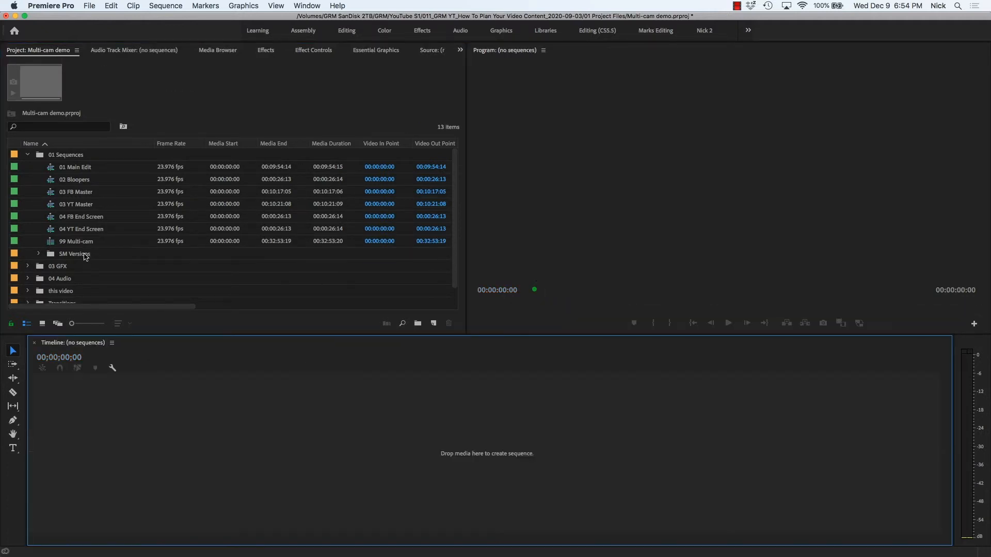
- Duplicate Clip0007.MXF in the this video bin
scroll(63, 292, down, 1)
click(28, 279)
scroll(78, 216, down, 8)
click(78, 205)
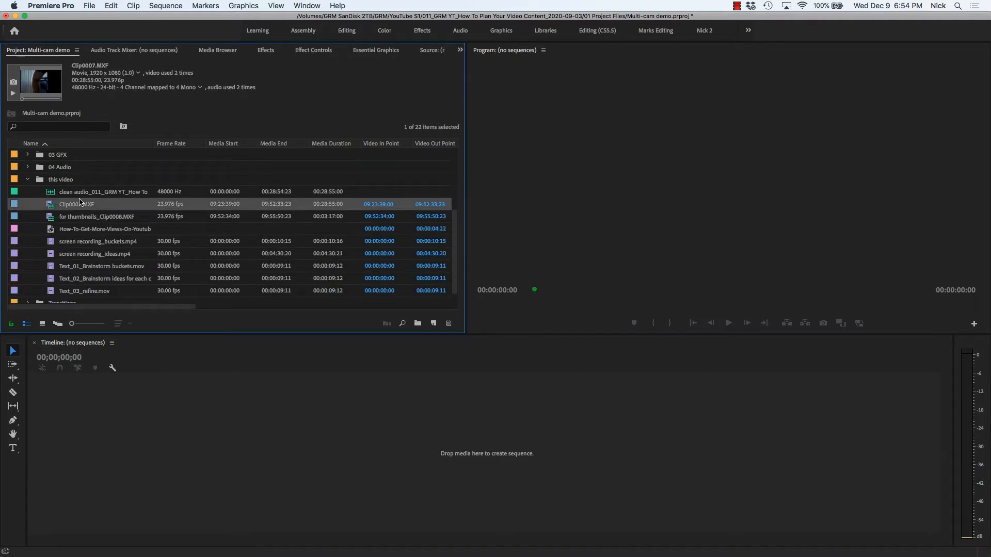
right_click(76, 208)
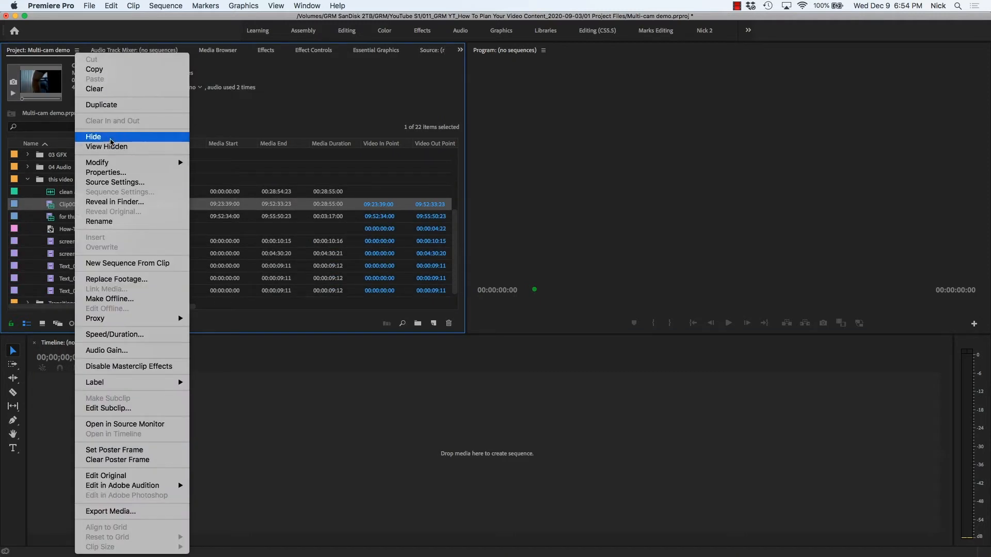
click(106, 108)
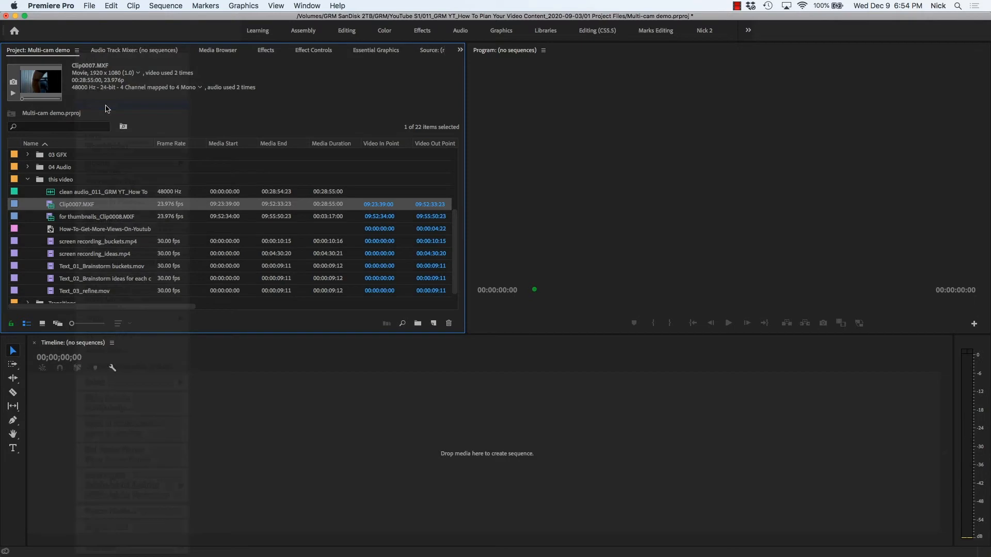
- Create a multi-camera source sequence from Clip0007.MXF and its copy, synchronized by In Points, and rename it Multicam
shift+click(74, 204)
right_click(76, 207)
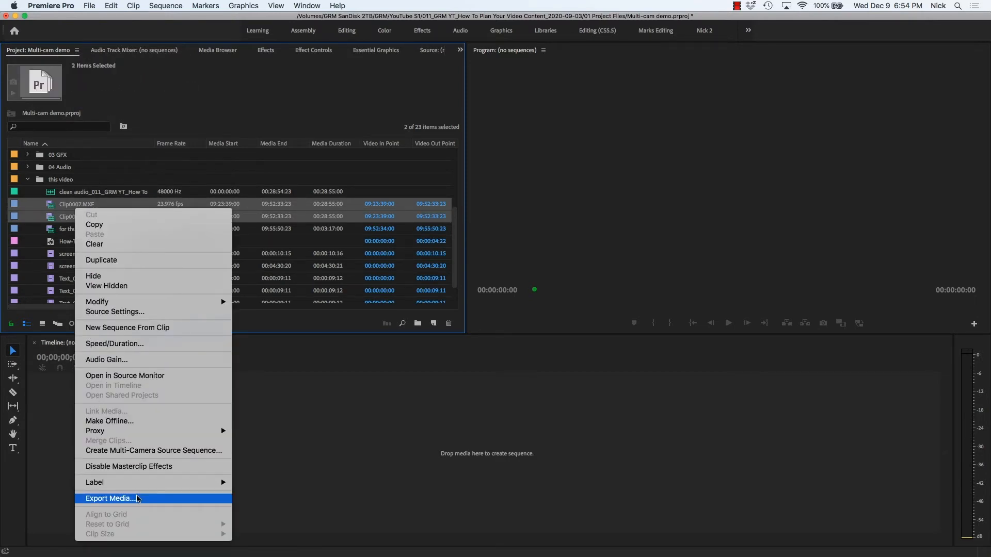
click(146, 451)
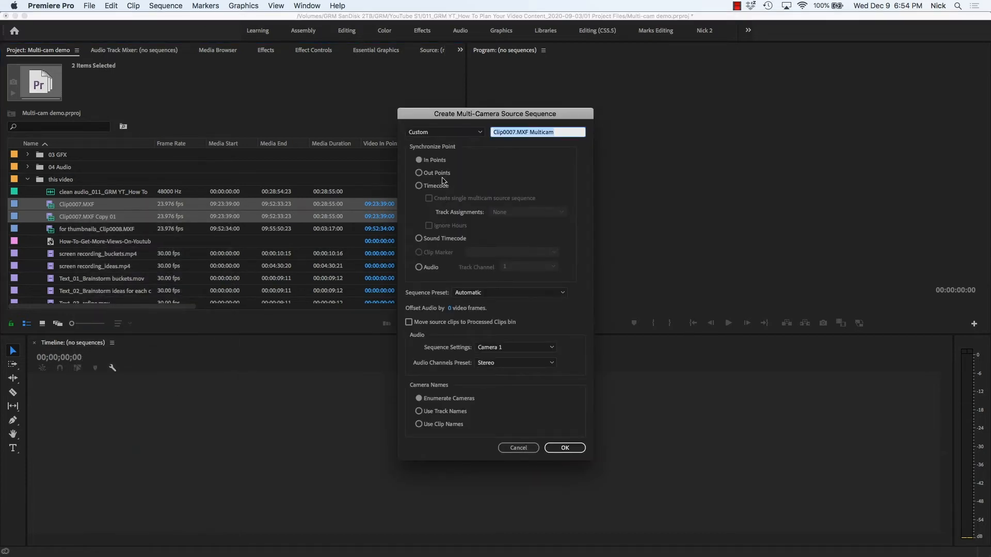
click(565, 448)
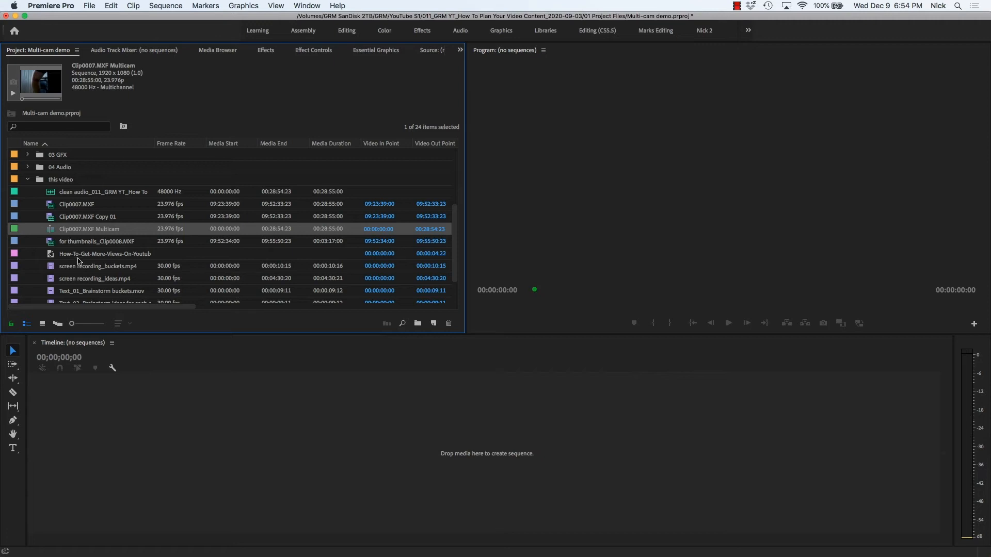
click(83, 230)
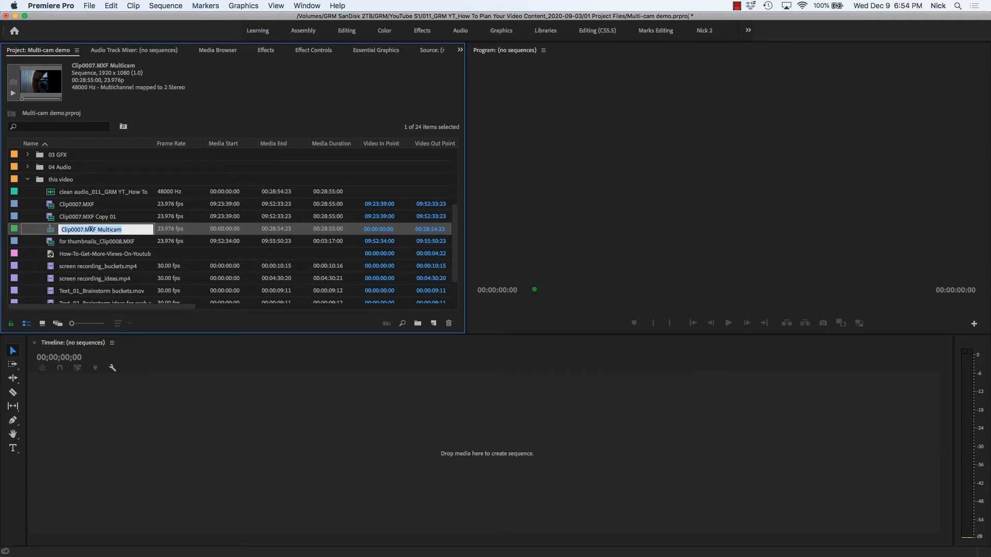
key(BackSpace)
click(75, 218)
key(BackSpace)
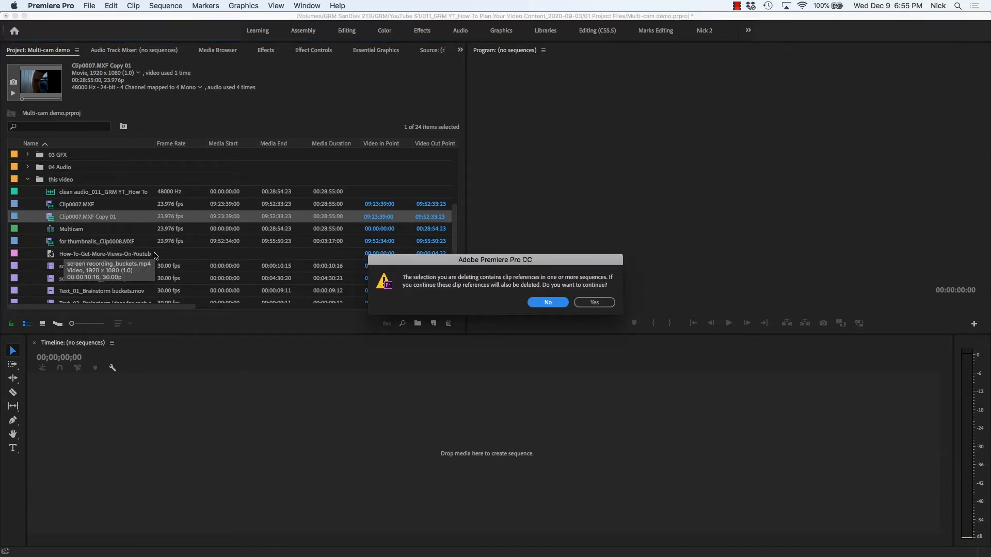
click(546, 303)
- Open the Multicam sequence in the timeline and delete Clip0007.MXF from V2 together with its linked audio
right_click(67, 231)
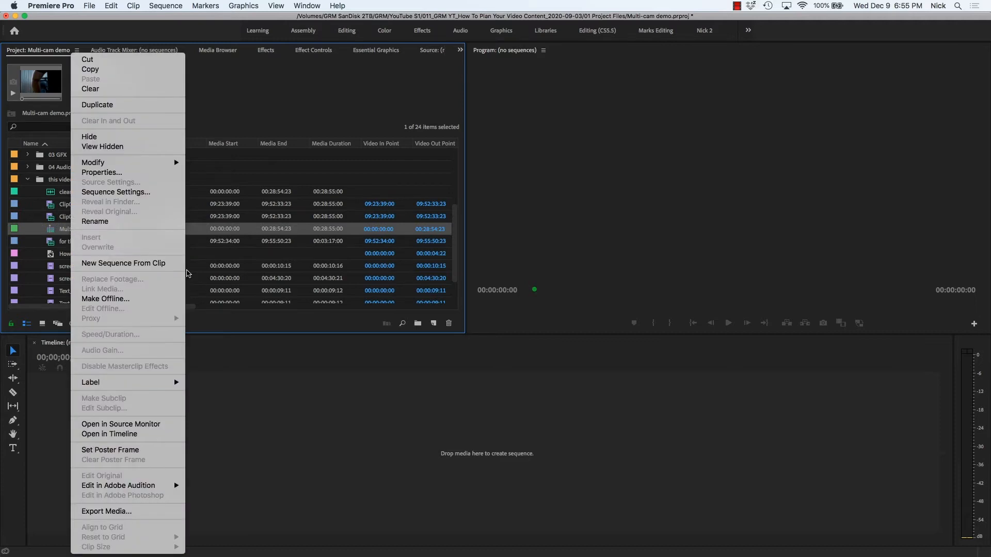
click(106, 434)
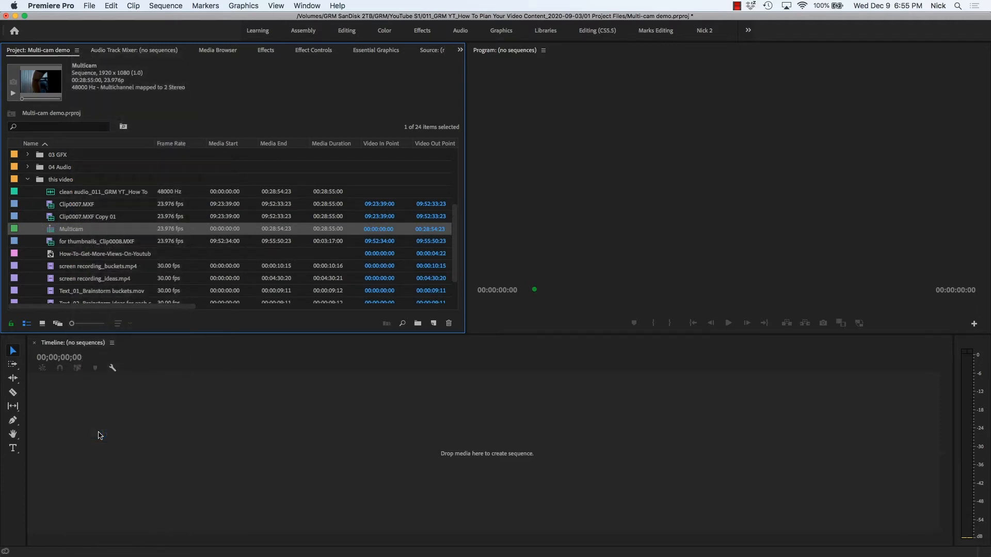
click(248, 462)
click(248, 434)
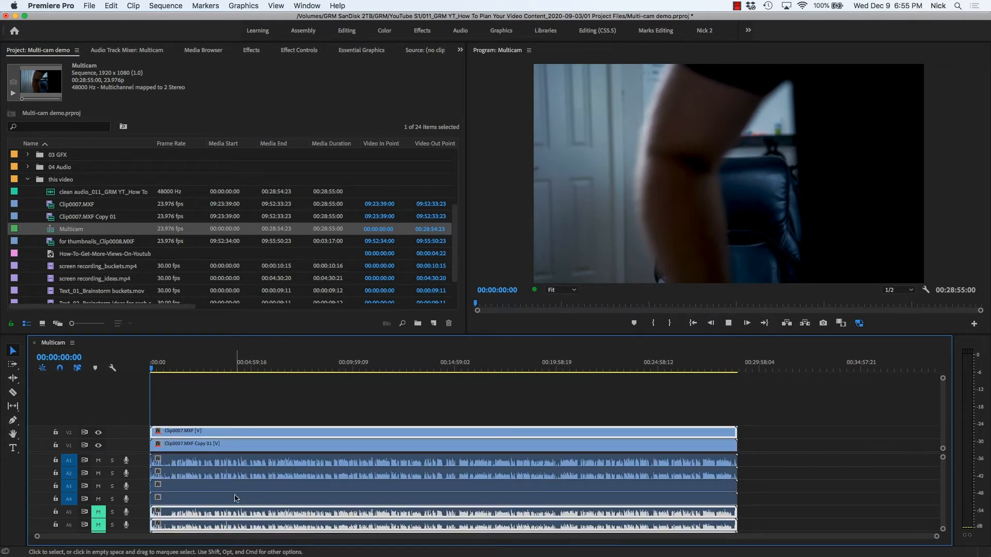
key(space)
key(Delete)
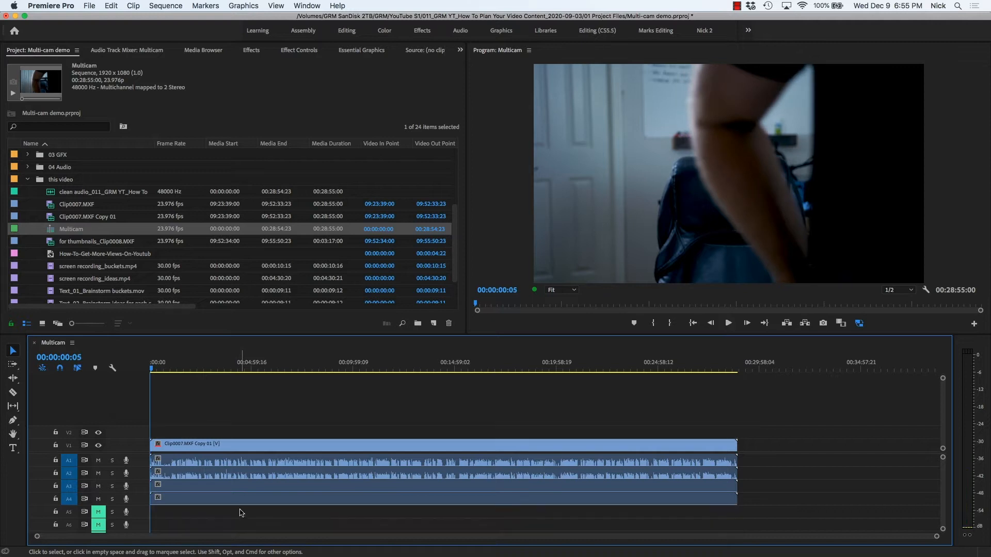
- Unlink Clip0007.MXF Copy 01 and delete its audio clips on A3 and A4
click(230, 493)
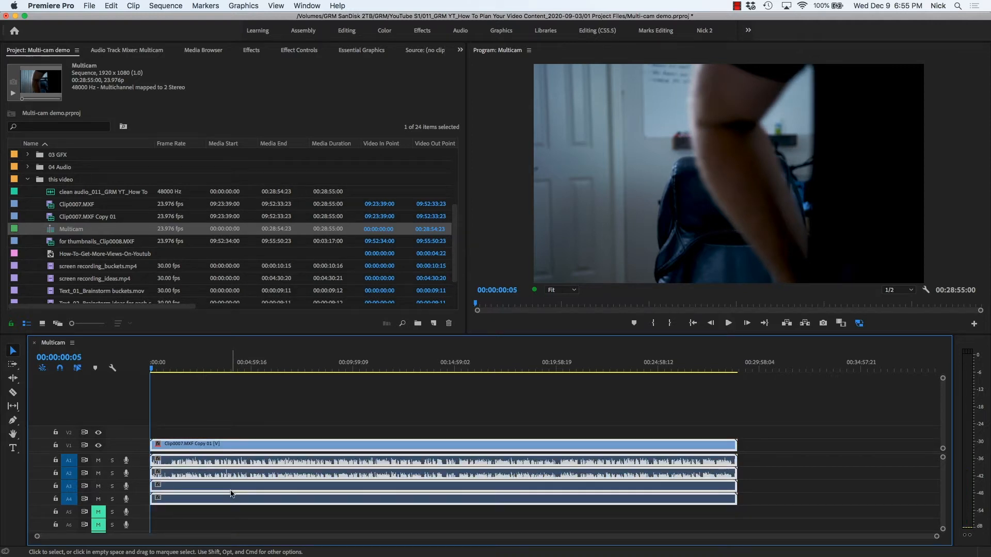
right_click(231, 494)
click(243, 236)
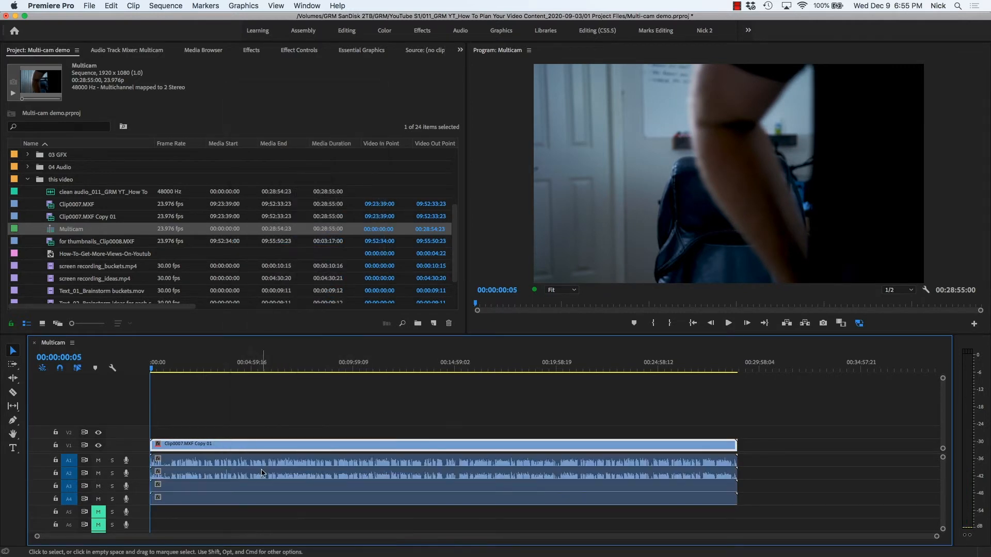
click(254, 498)
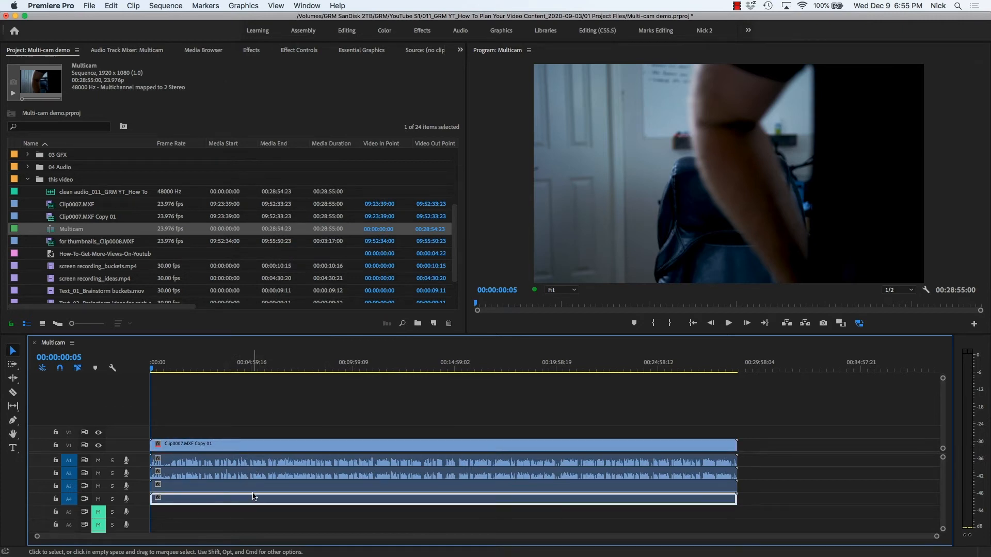
key(Delete)
click(256, 485)
key(Delete)
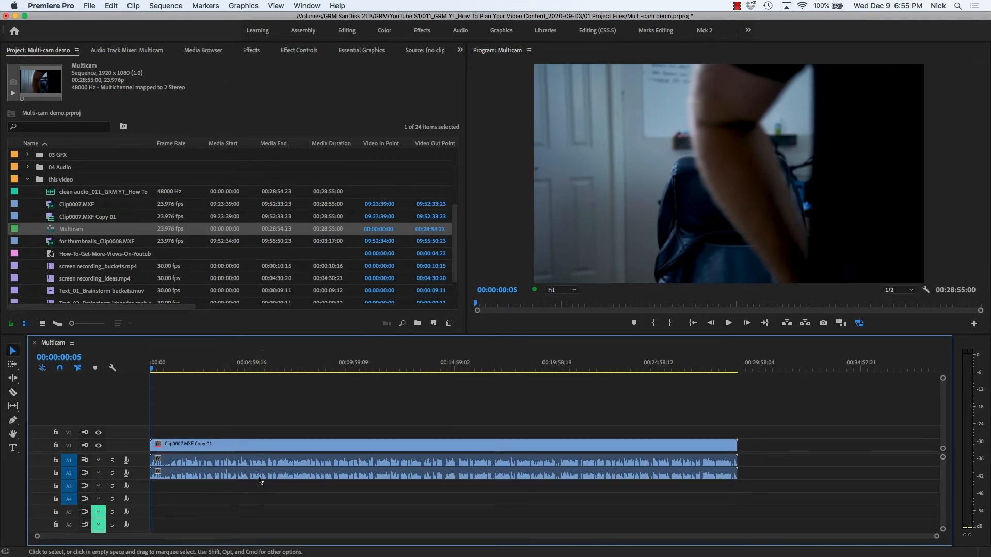
- Play the Multicam sequence from about 00:01:55:18, first with A2 muted and then with A1 muted, to compare the two audio tracks
click(204, 370)
drag(204, 369, 189, 367)
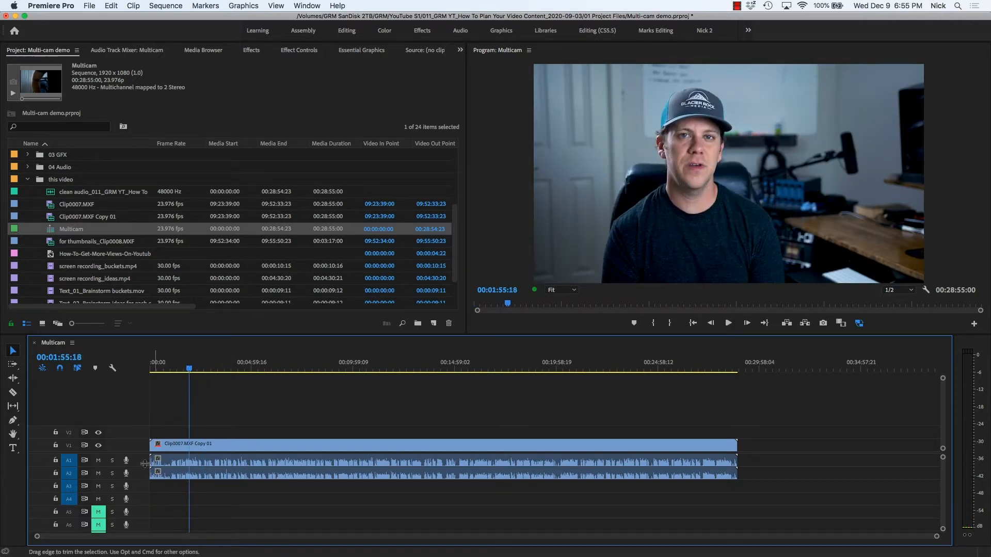
click(100, 474)
key(space)
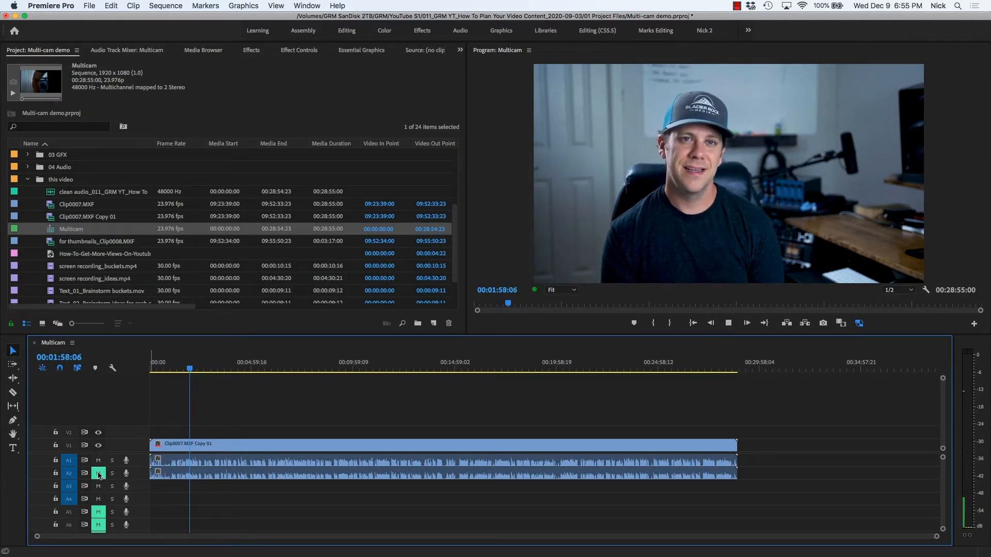
click(99, 473)
click(98, 462)
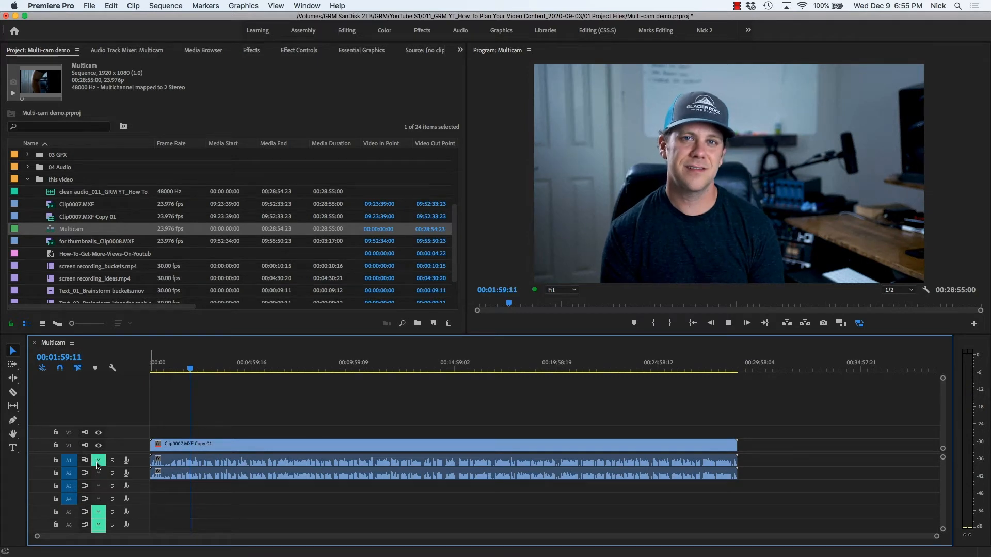
key(space)
- Unmute A1 and delete the audio clip on A2
click(98, 461)
click(188, 476)
key(Delete)
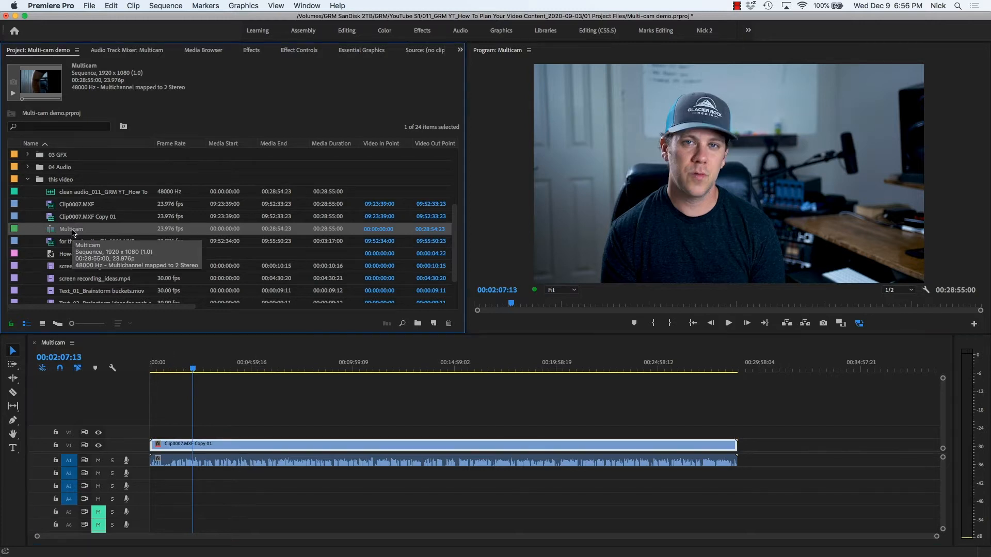
- Move the Multicam sequence into the 01 Sequences bin and collapse the this video bin
scroll(72, 225, up, 5)
drag(65, 163, 64, 155)
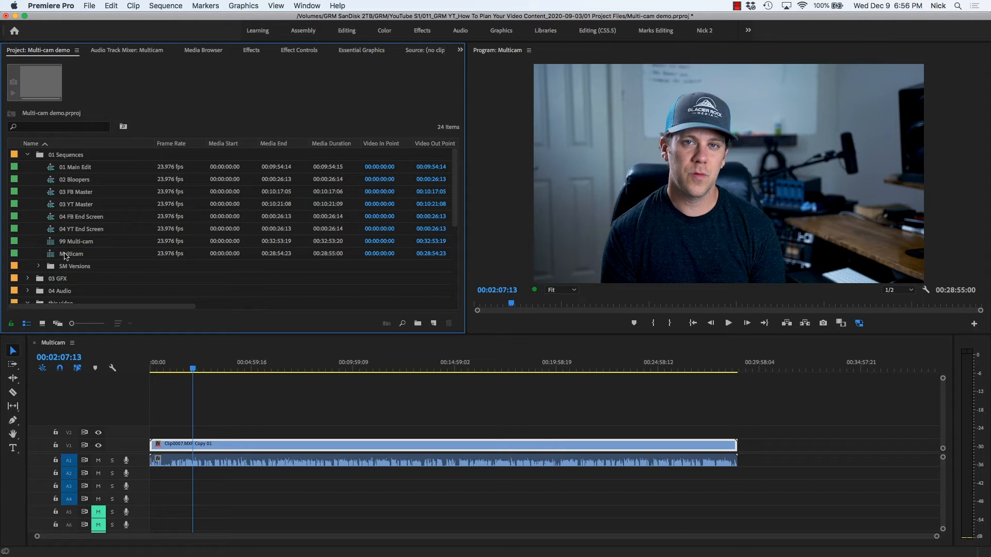
scroll(92, 271, down, 2)
scroll(92, 269, down, 3)
click(27, 242)
scroll(56, 234, up, 2)
click(95, 242)
click(92, 255)
click(264, 395)
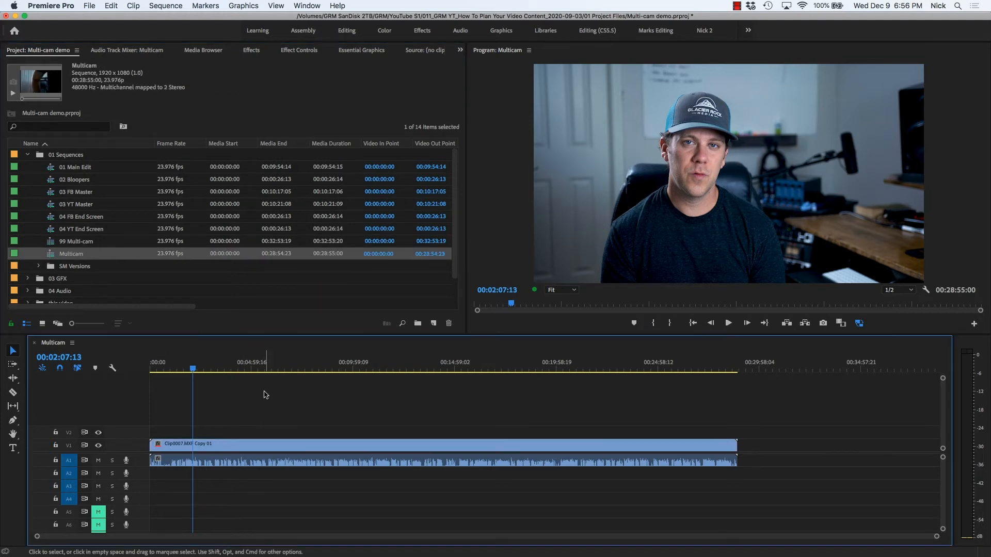
- Copy the V1 video clip onto V2, set the copy's scale to 123 and vertical position to 548, and compare it with V1
click(246, 443)
drag(245, 447, 246, 432)
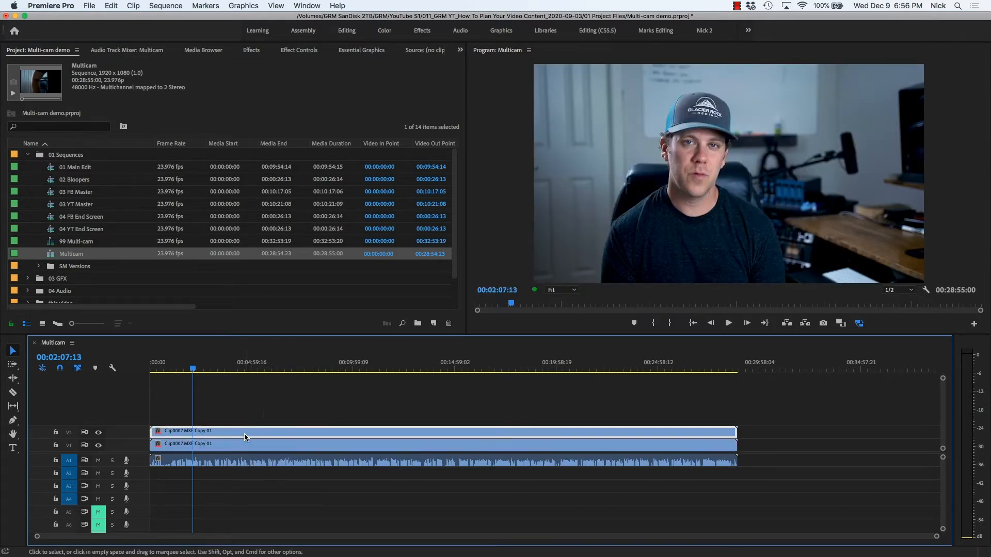
click(311, 51)
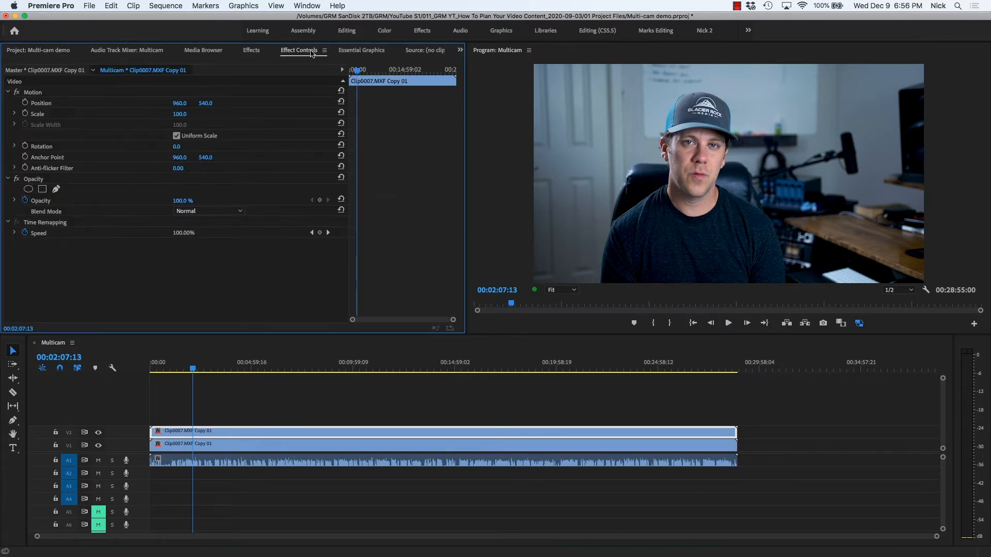
drag(178, 114, 213, 103)
click(189, 436)
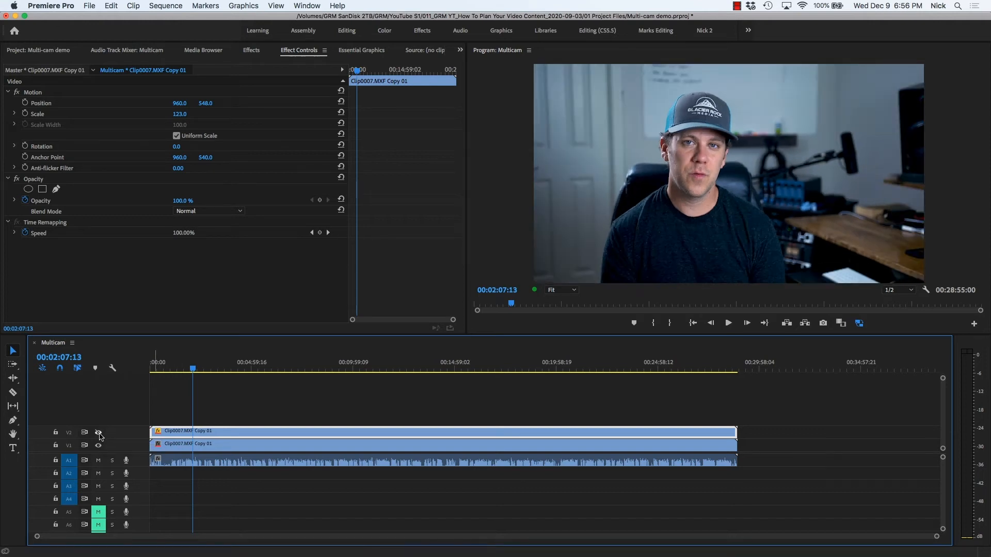
click(99, 435)
click(99, 435)
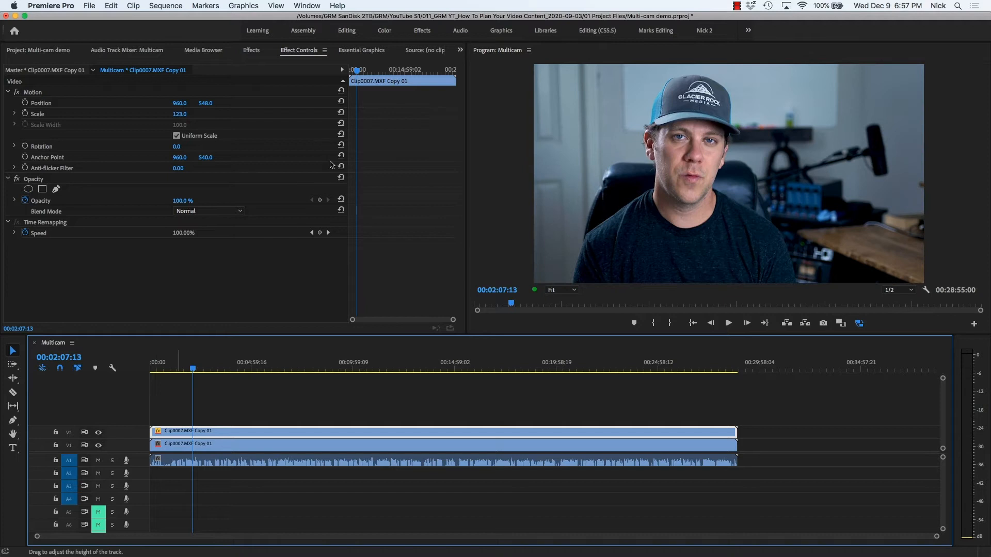
- Set the V2 clip's position to 999, 567 and toggle V2's visibility to compare its framing with V1
mouse_move(208, 103)
mouse_down()
mouse_move(218, 103)
mouse_move(202, 104)
mouse_up()
click(100, 432)
click(100, 433)
click(100, 433)
click(100, 433)
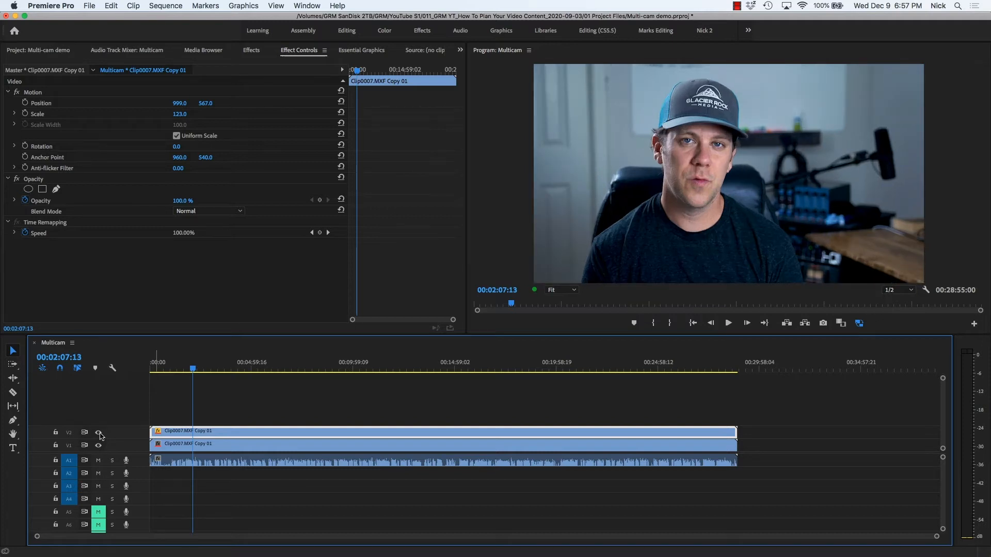
click(100, 434)
click(99, 433)
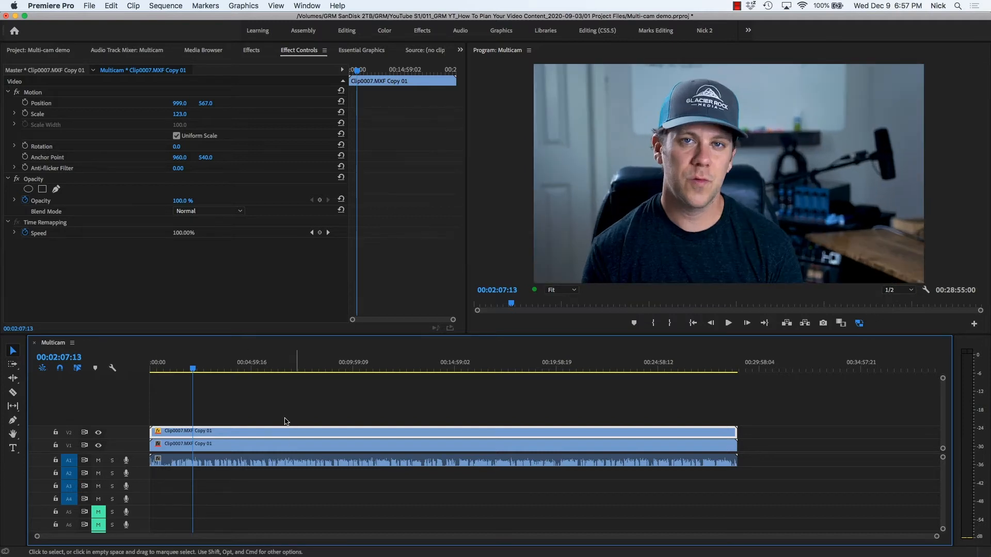
click(235, 446)
click(232, 424)
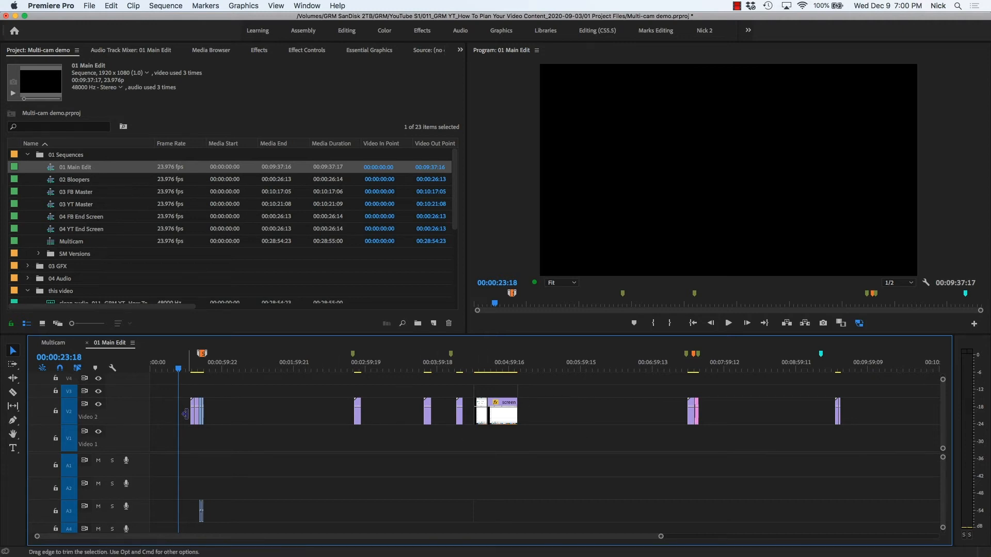
- Delete all clips from the 01 Main Edit sequence and clear all its markers
key(super+a)
key(Delete)
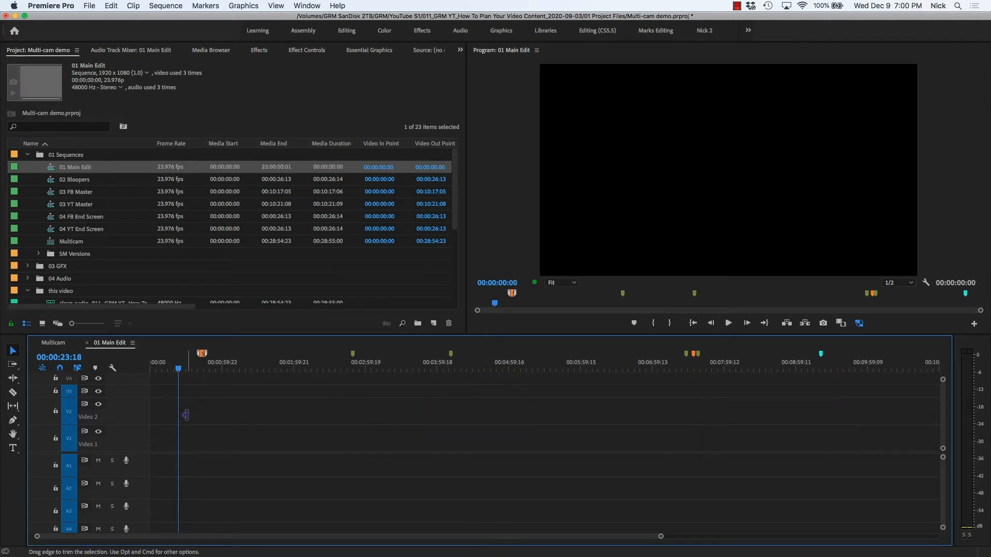
right_click(389, 373)
click(427, 480)
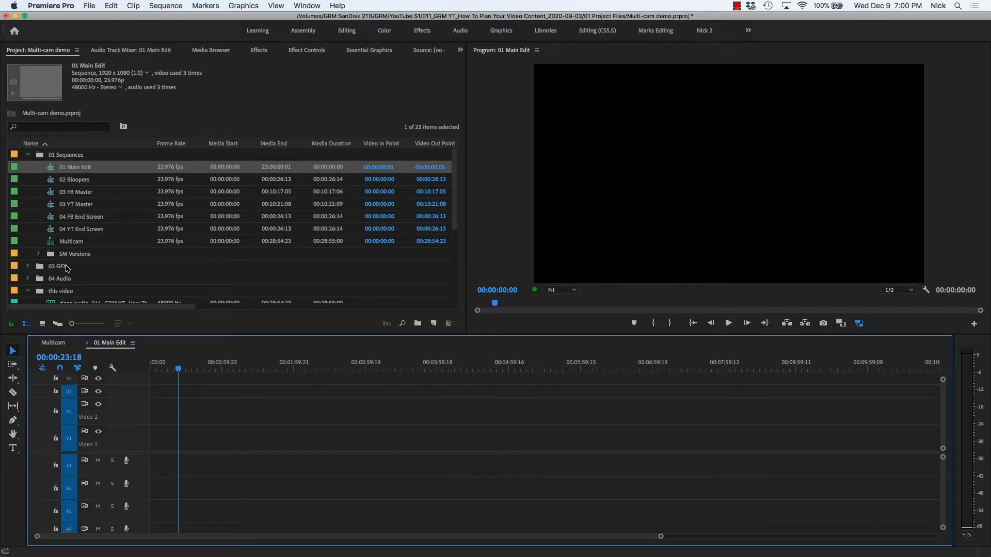
- Place the Multicam sequence at the start of 01 Main Edit and play from about 00:01:04 to find where the talking begins
drag(59, 244, 144, 468)
click(227, 367)
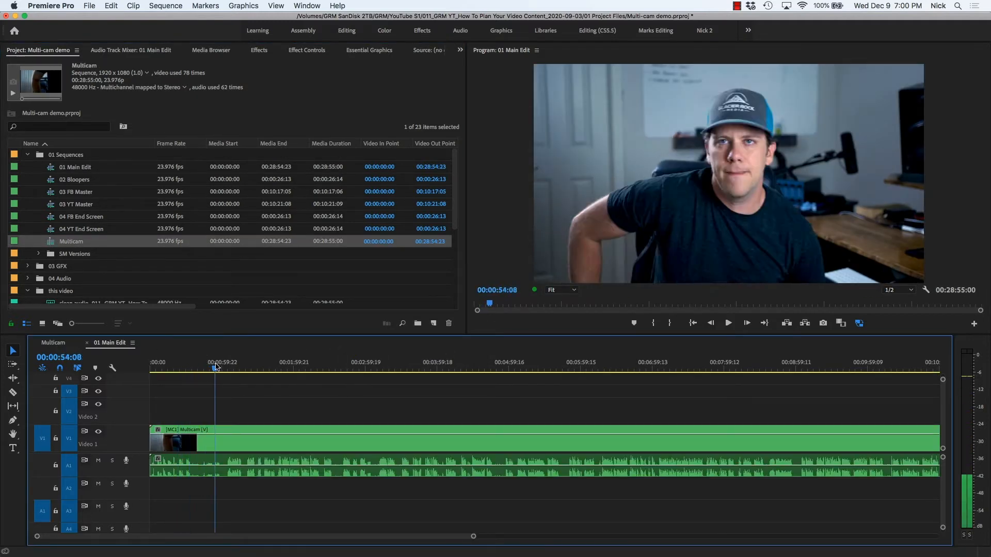
key(space)
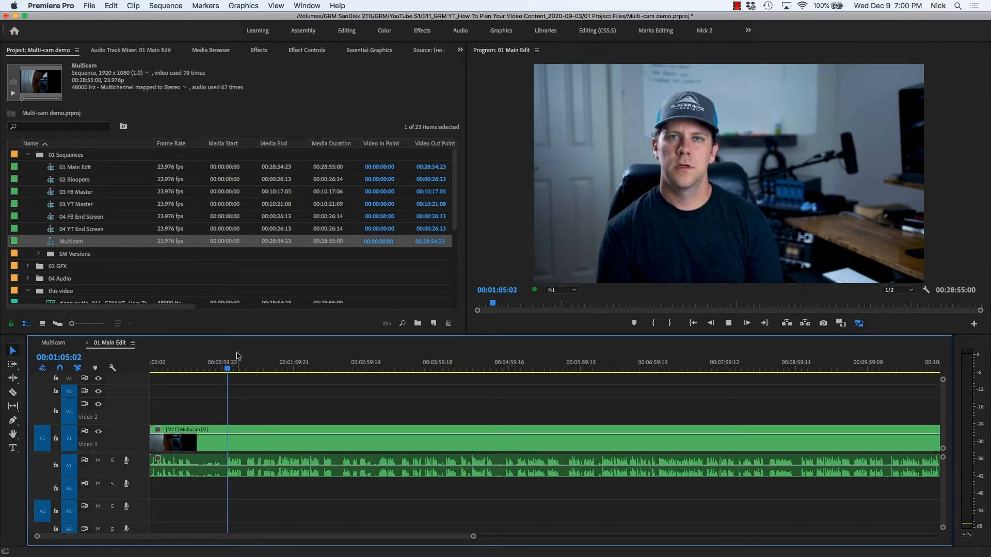
key(space)
- Cut the Multicam clip at 00:01:04:06, ripple delete the portion before the cut, and return to the sequence start
click(217, 434)
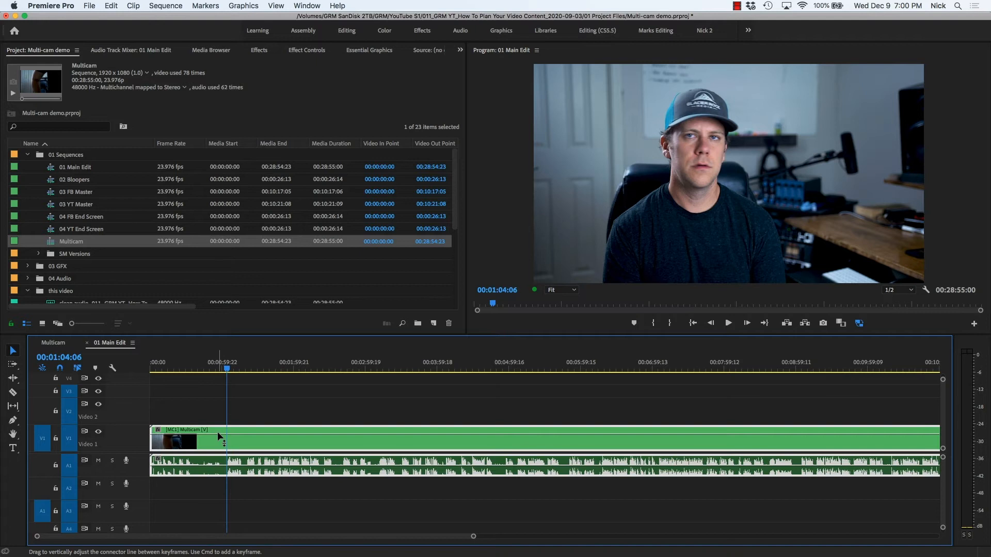
key(super+k)
key(Delete)
right_click(186, 443)
click(189, 447)
key(Home)
- Mark the pause from 00:00:12:06 to 00:00:17:09 with in and out points and extract it, closing the gap
key(space)
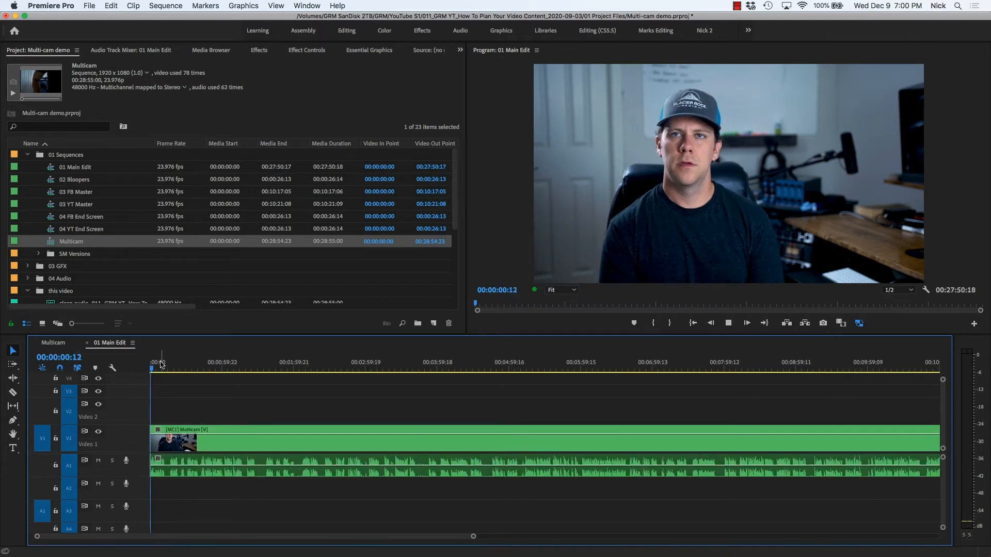
key(=)
click(252, 369)
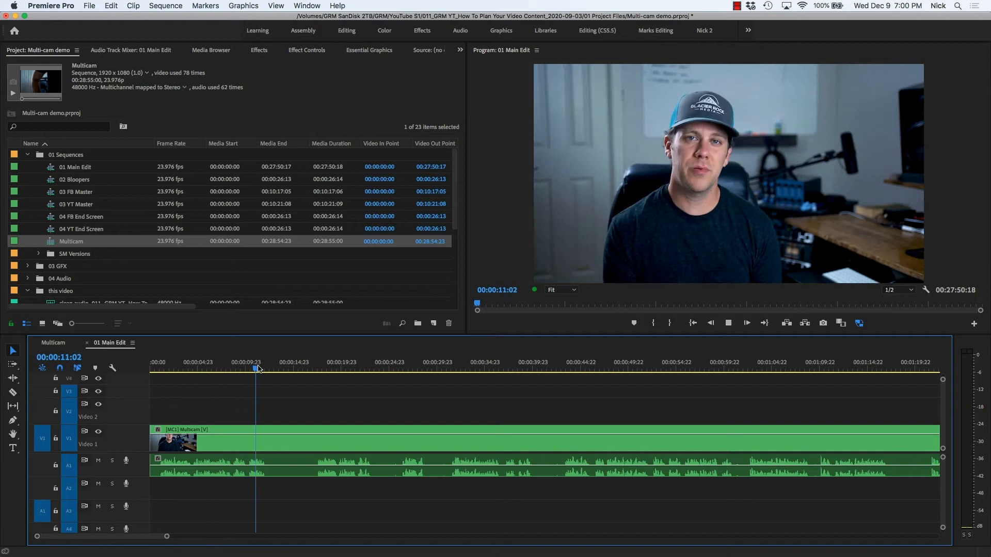
key(space)
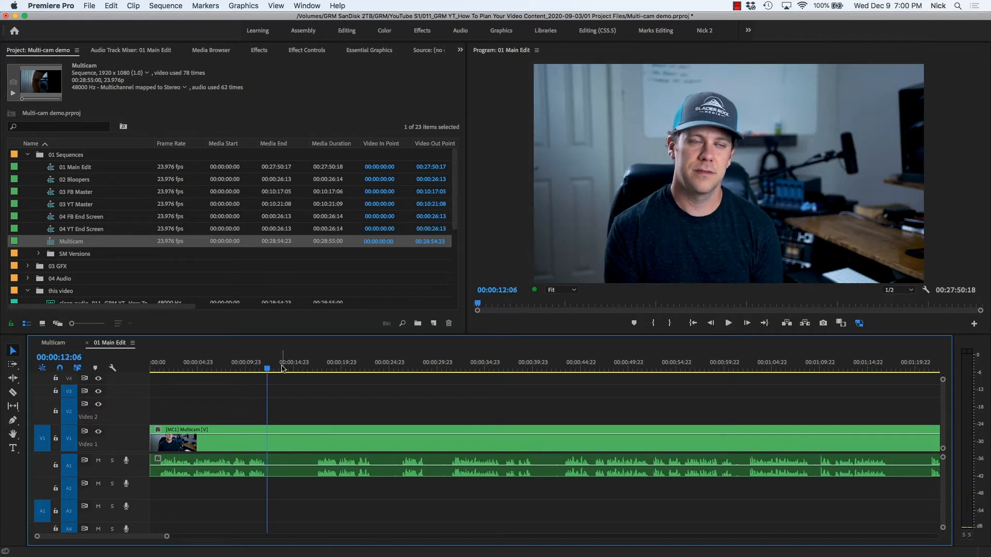
key(i)
click(298, 370)
drag(299, 370, 316, 370)
key(o)
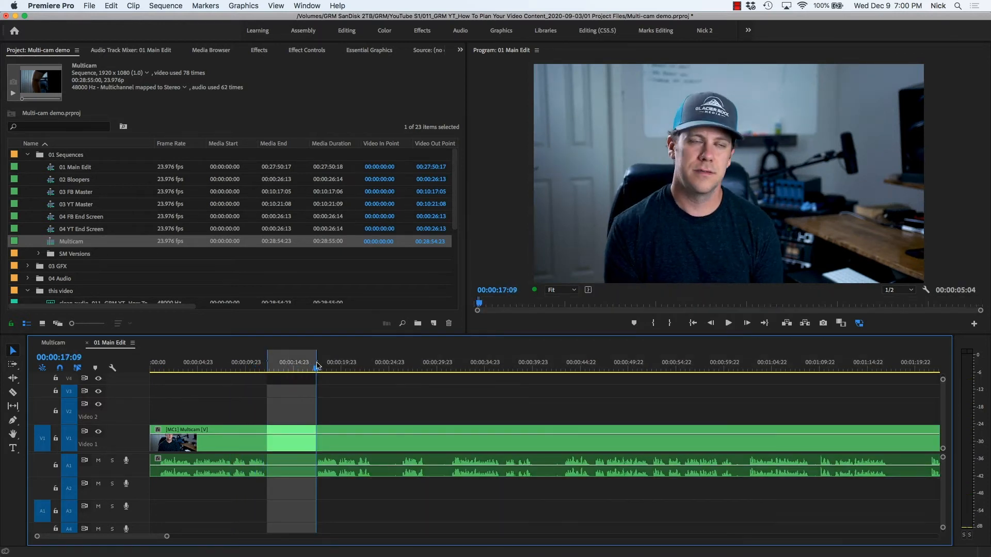
key(apostrophe)
- Select the Multicam segment after the 00:00:12:06 cut and switch it to camera angle 2, comparing it with angle 1
click(288, 440)
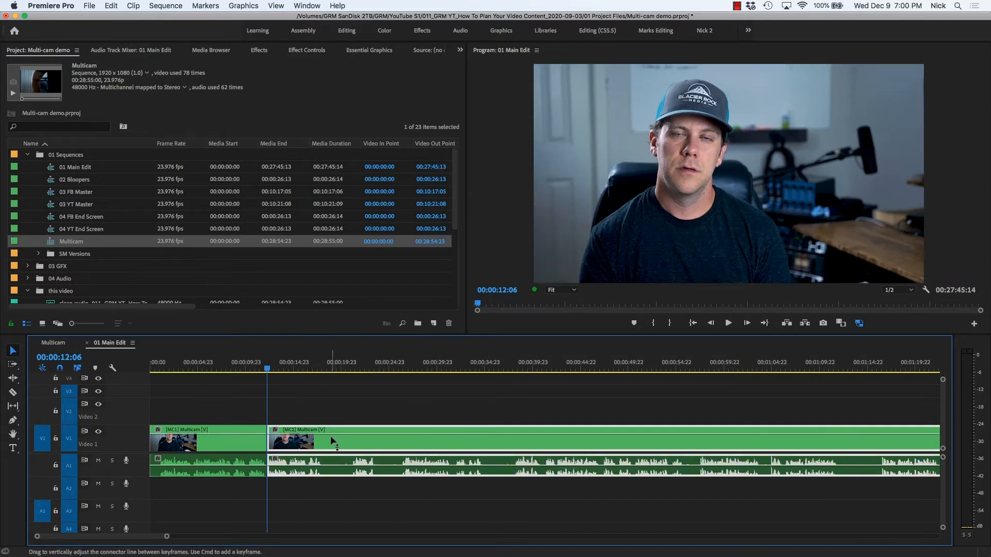
key(2)
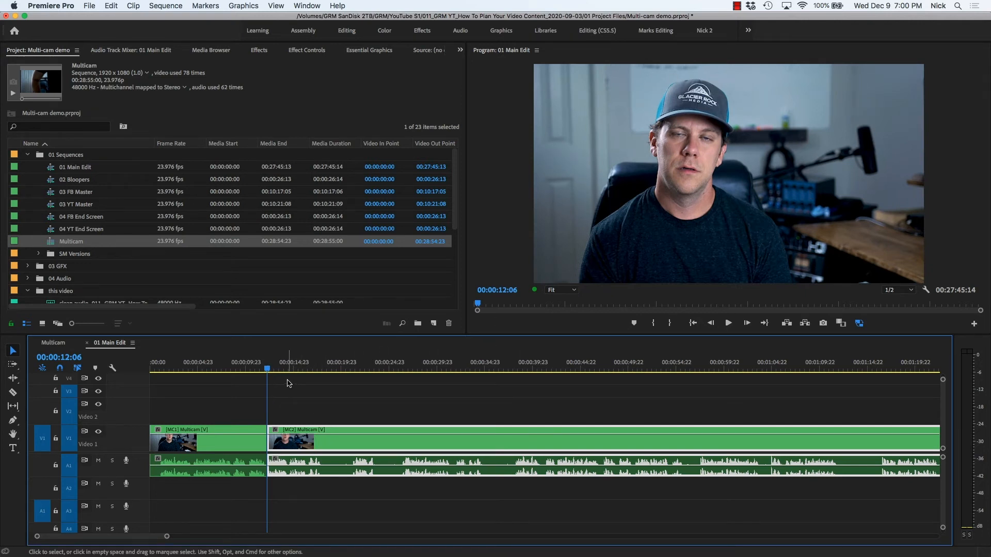
key(1)
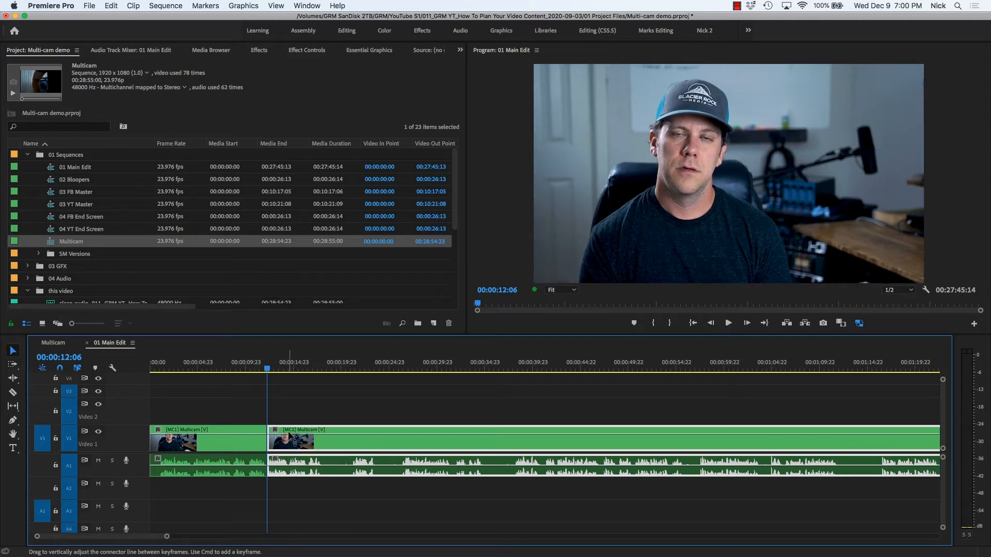
- Open the Multicam sequence in the Source Monitor and scrub to about 00:05:33:21 to view its camera angles side by side
double_click(56, 243)
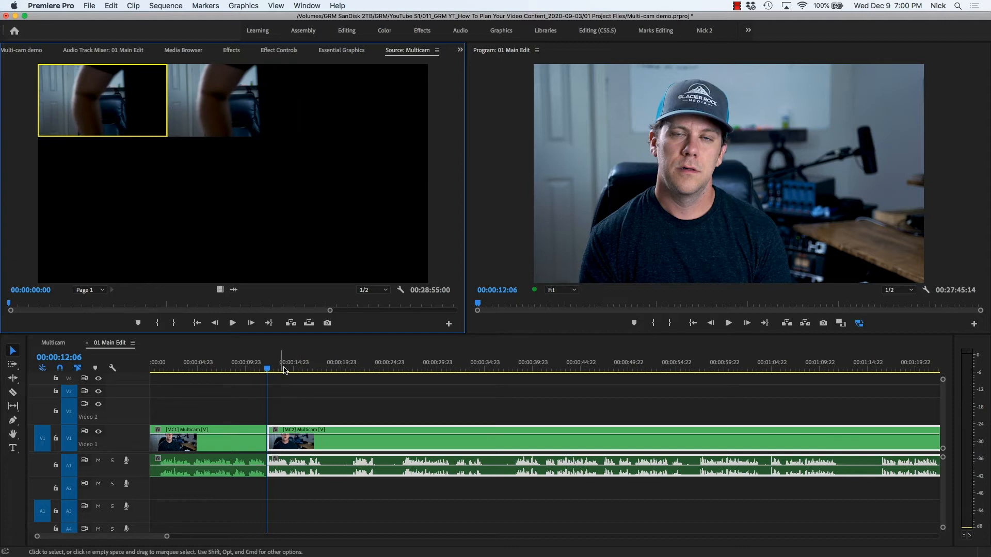
drag(108, 308, 184, 305)
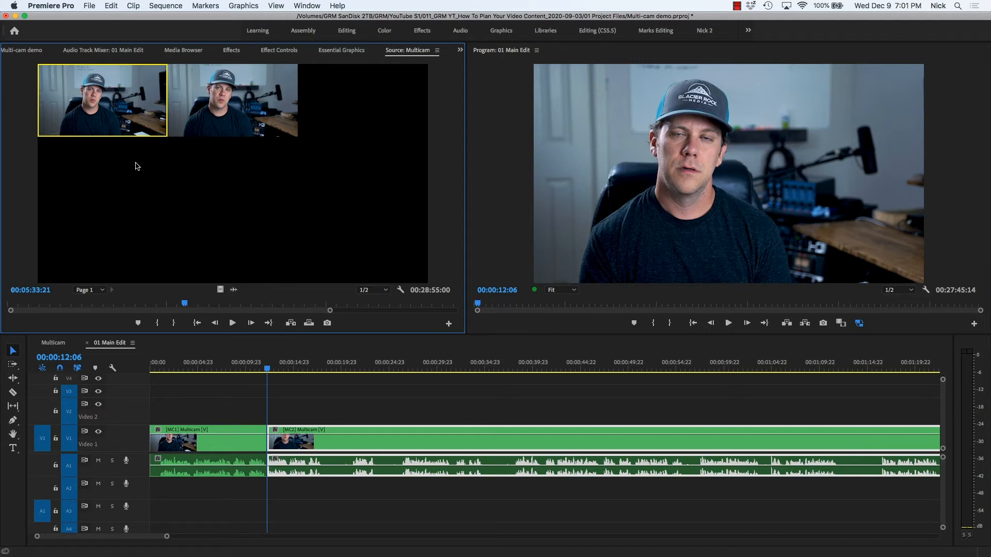
click(260, 367)
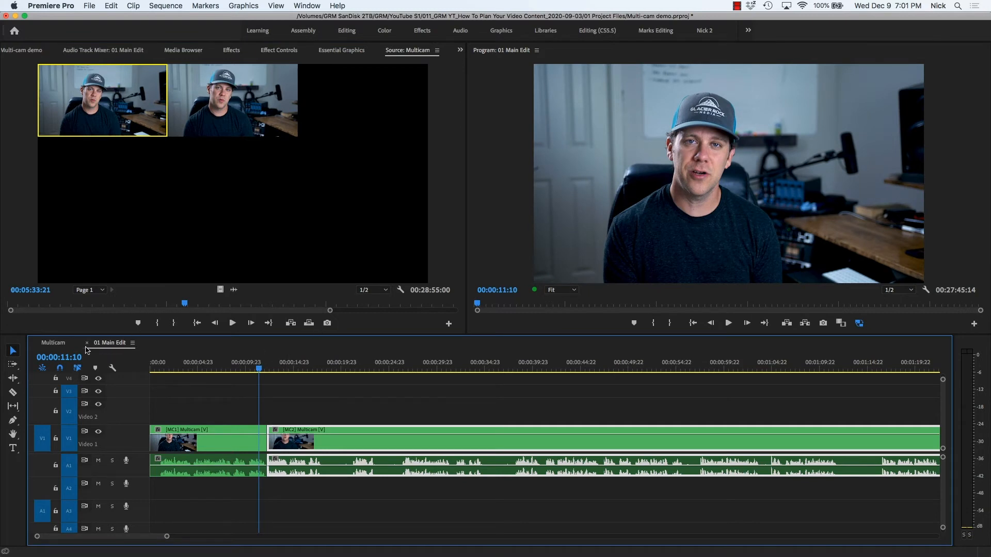
- In the Multicam sequence, copy the V2 clip onto V3 and set the copy's scale to 141 and position to 994, 567
click(53, 343)
click(245, 429)
drag(239, 430, 210, 406)
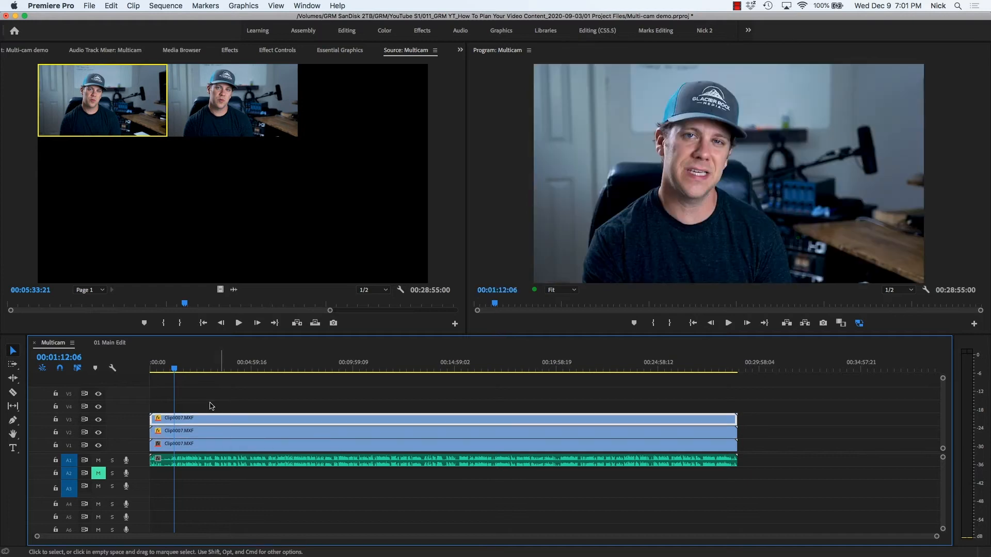
click(277, 50)
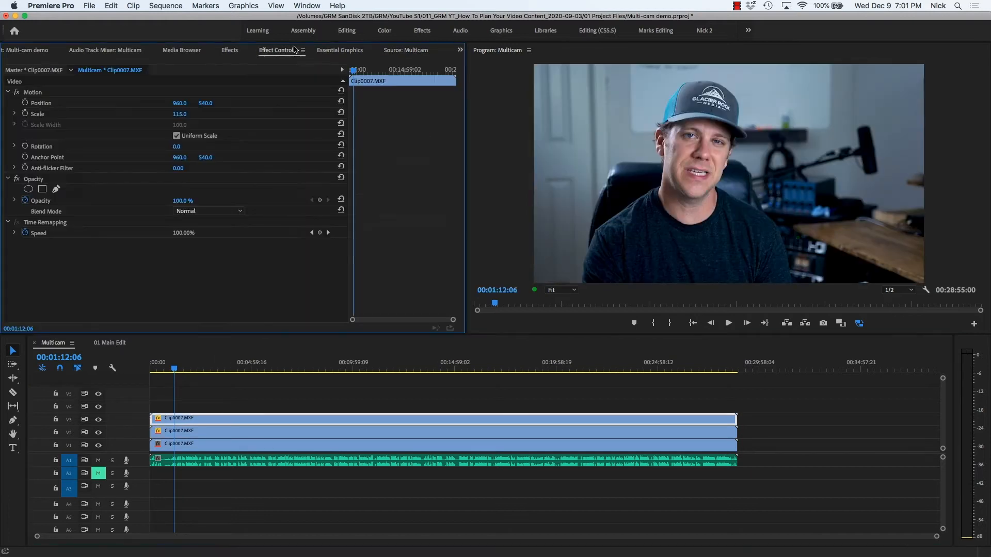
mouse_move(180, 113)
mouse_down()
mouse_move(219, 103)
mouse_move(185, 103)
mouse_up()
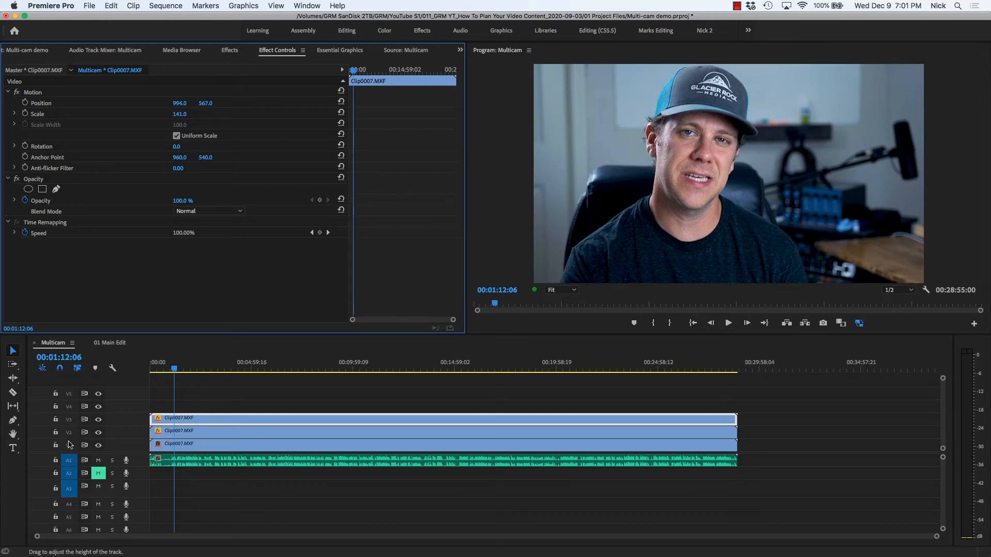
- Return to 01 Main Edit, play across the first cut, and switch the segment after it to camera angle 3
click(105, 342)
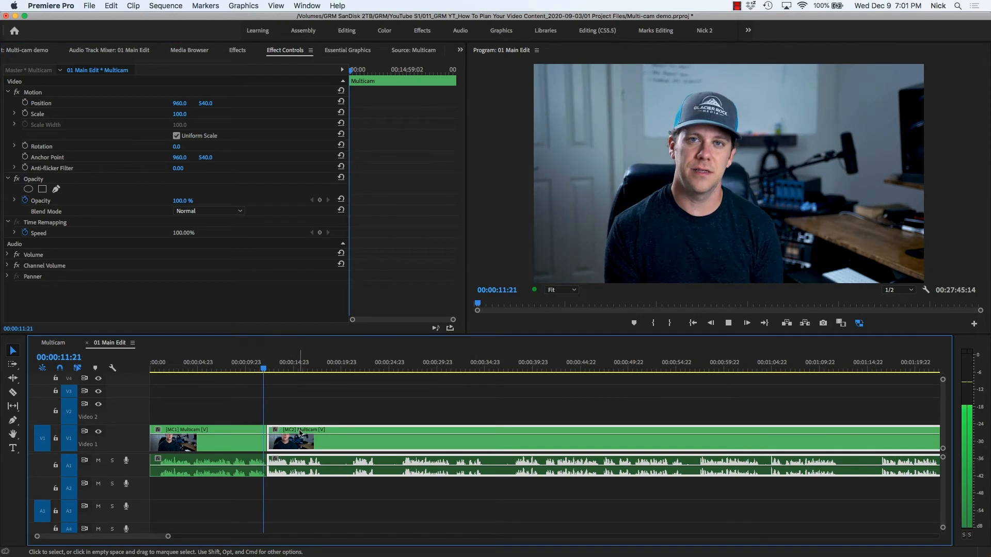
key(space)
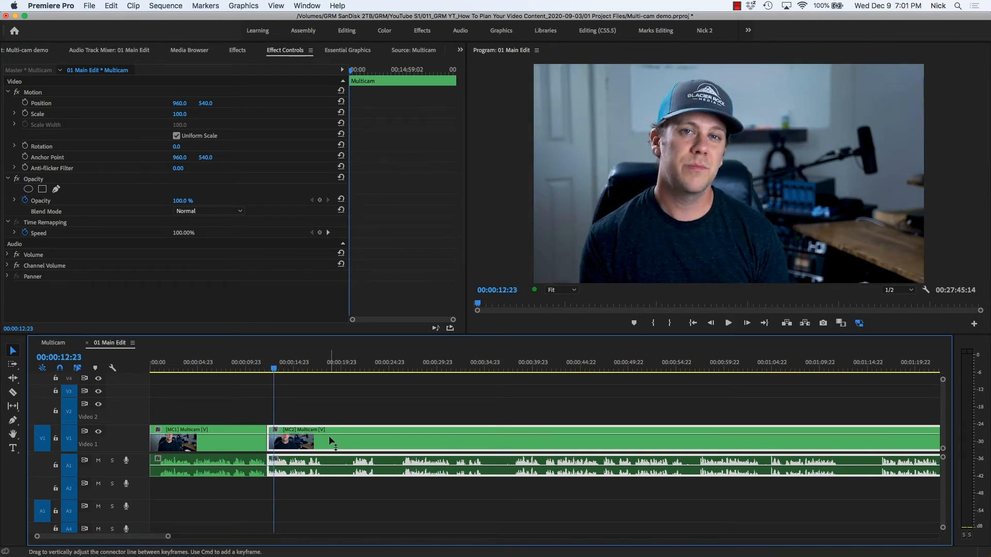
key(3)
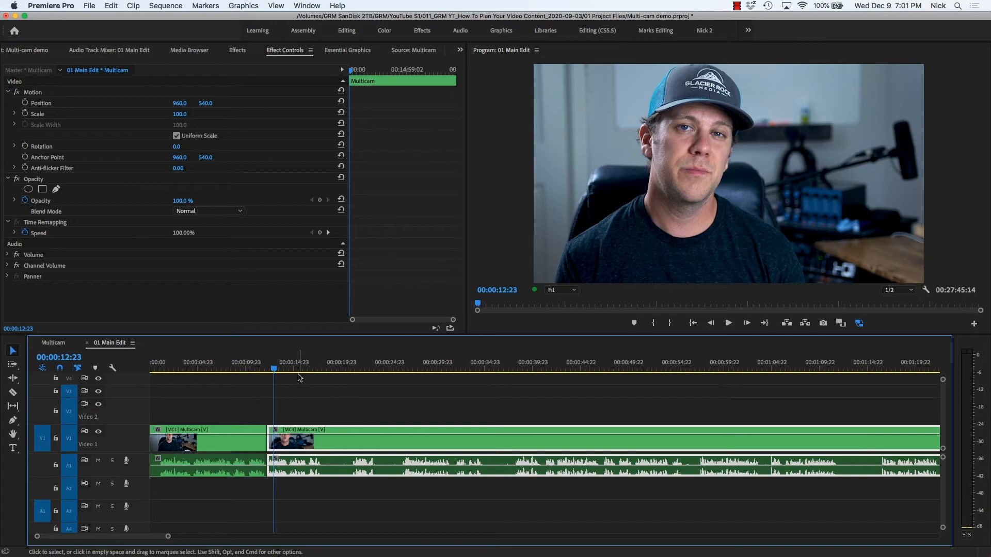
- Mark the next pause from about 00:00:18:05 with in and out points, extract it, and select the segment that follows
click(308, 368)
drag(312, 369, 352, 371)
key(i)
key(o)
key(apostrophe)
click(360, 437)
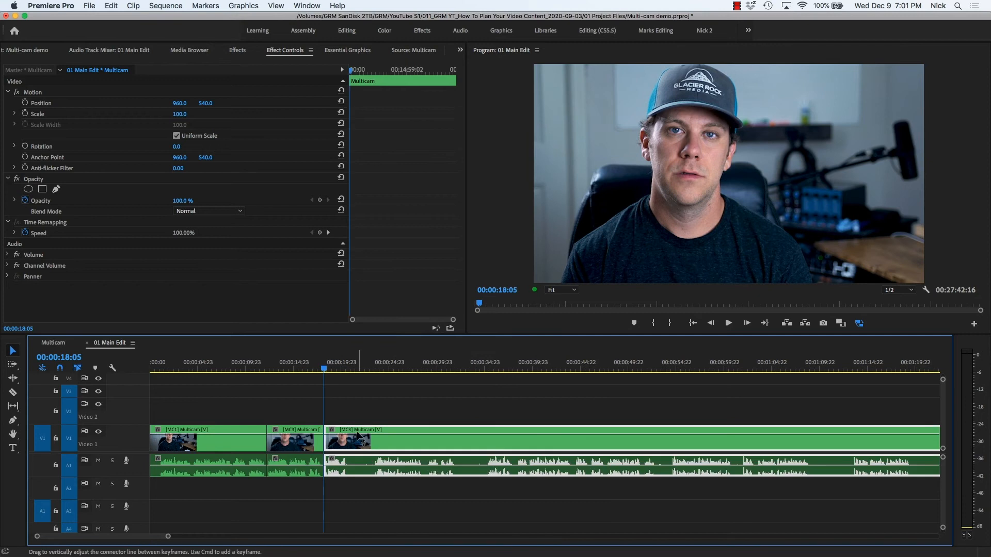
- Switch the selected segment to camera angle 2, and mark and extract the next pause from about 00:00:20:19
key(2)
drag(335, 371, 375, 369)
key(i)
key(o)
key(apostrophe)
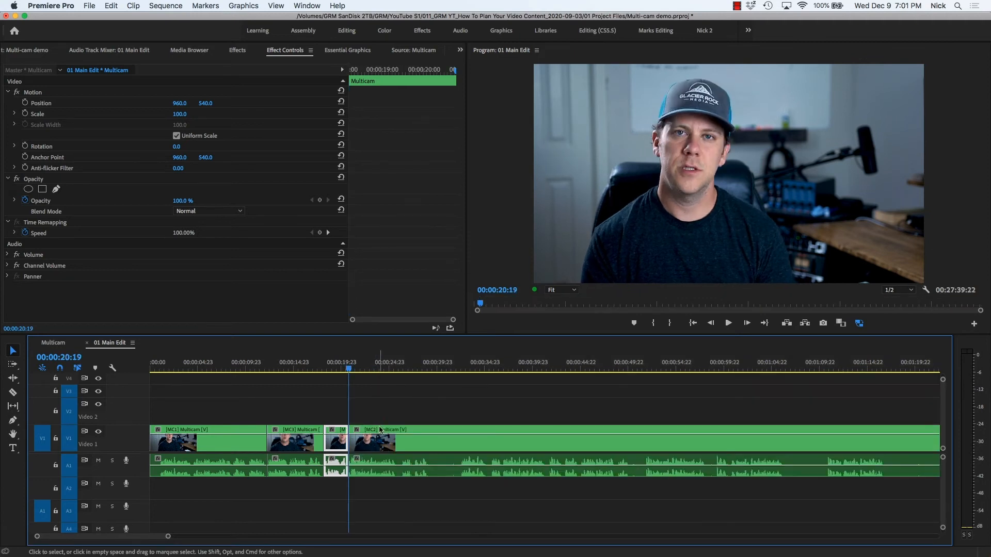
- Switch the segment after the new cut to camera angle 1 and set its scale to 132 and position to 981, 540
click(380, 429)
key(1)
click(329, 370)
drag(329, 369, 363, 372)
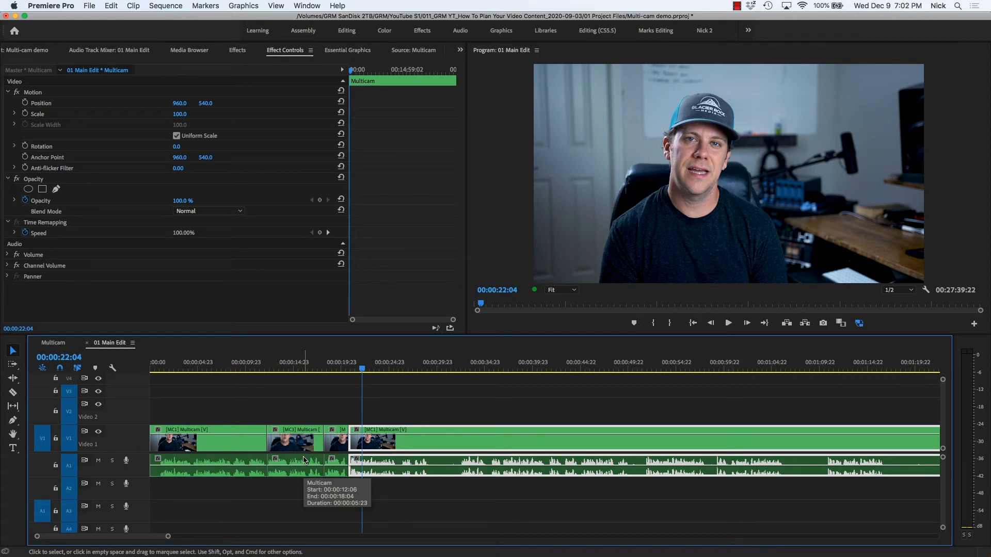
mouse_move(179, 114)
mouse_down()
mouse_move(195, 114)
mouse_move(190, 103)
mouse_up()
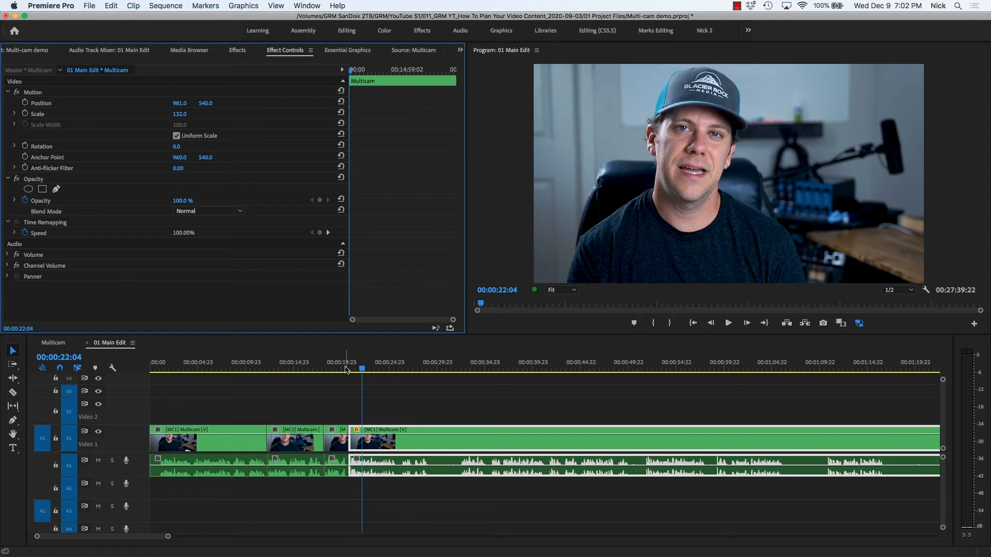
- Compare the stacked camera clips in the Multicam sequence, including the unscaled V1 clip, with the punched-in segment in 01 Main Edit
click(54, 343)
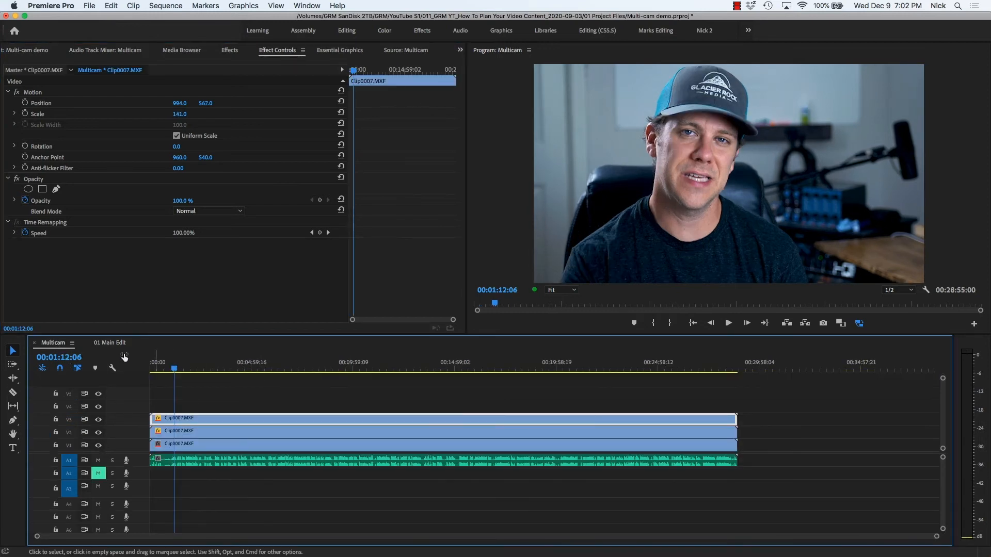
click(110, 343)
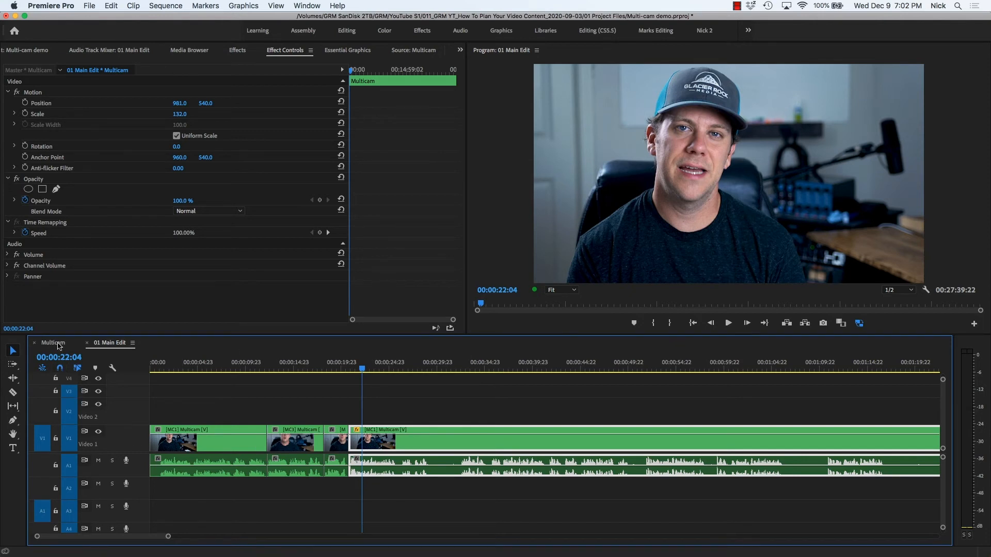
click(56, 343)
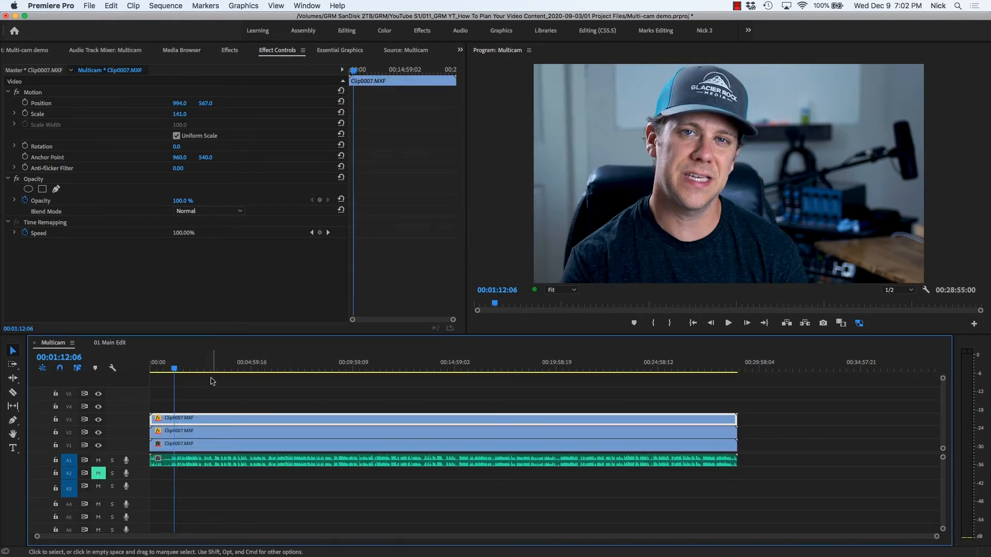
click(115, 343)
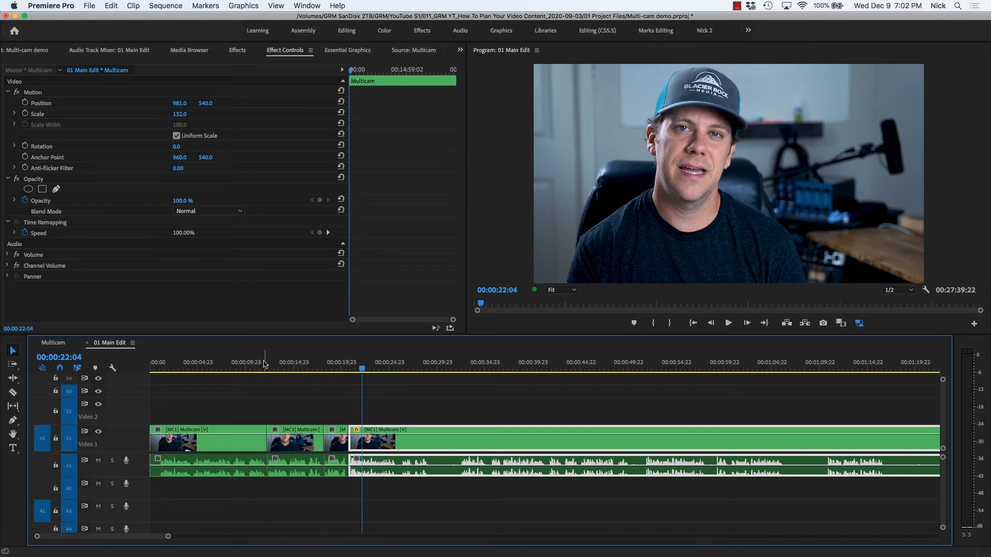
click(55, 342)
click(172, 450)
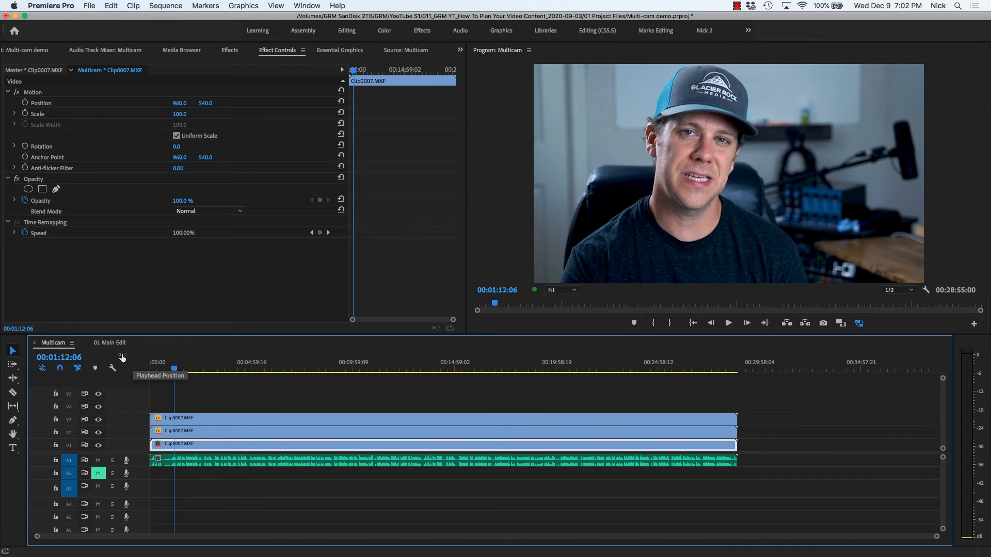
click(110, 342)
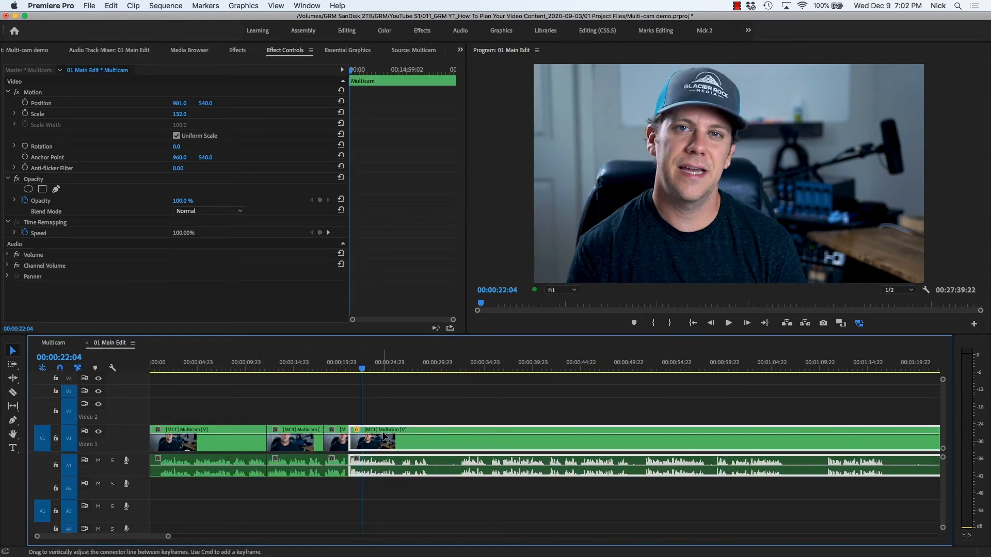
- Change the last segment's scale to 123 and position to 775, 540, and cut it at 00:00:22:19
drag(179, 113, 80, 103)
drag(361, 367, 367, 368)
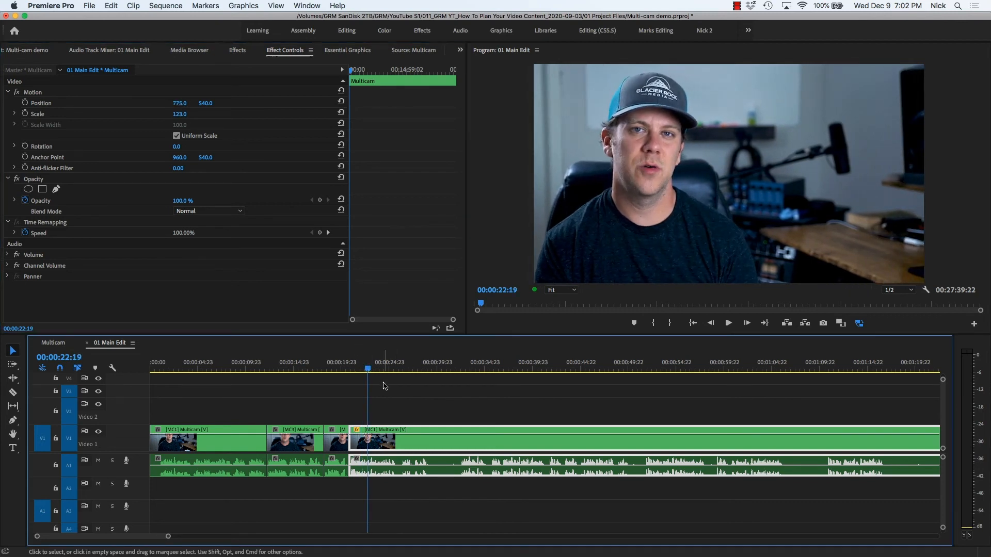
key(super+k)
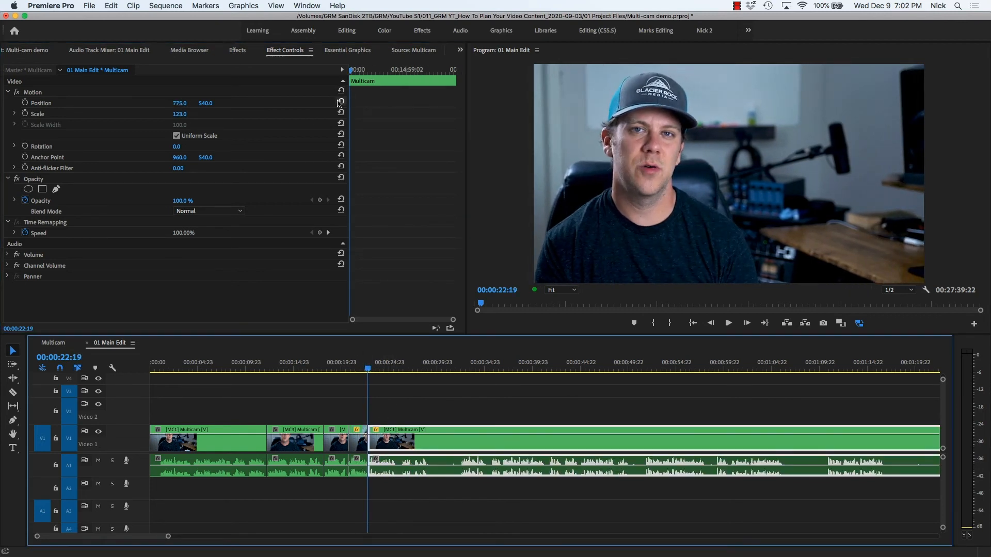
- Reset the position and scale of the segment after the cut, and move the playhead back to about 00:00:21:22
click(340, 102)
click(340, 113)
drag(378, 368, 359, 370)
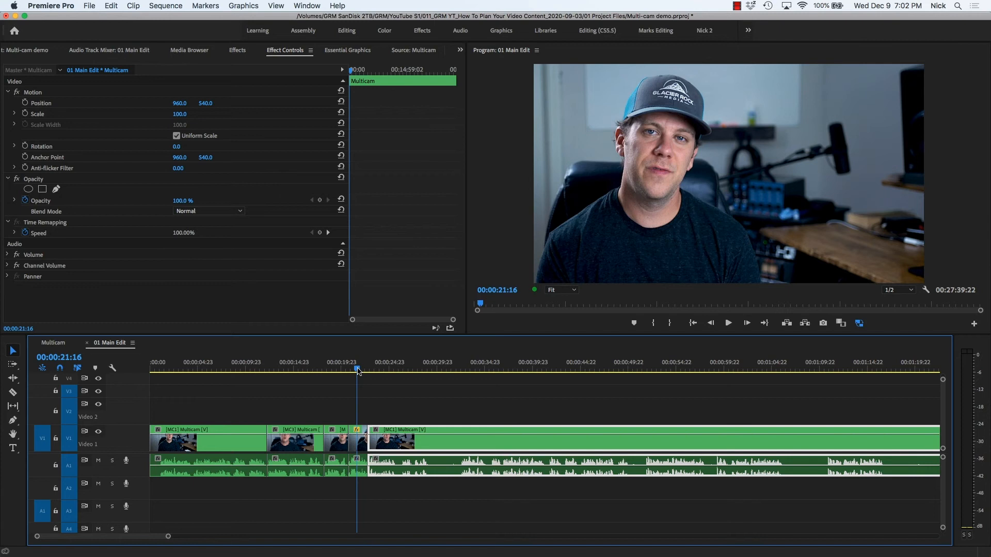
drag(359, 370, 360, 370)
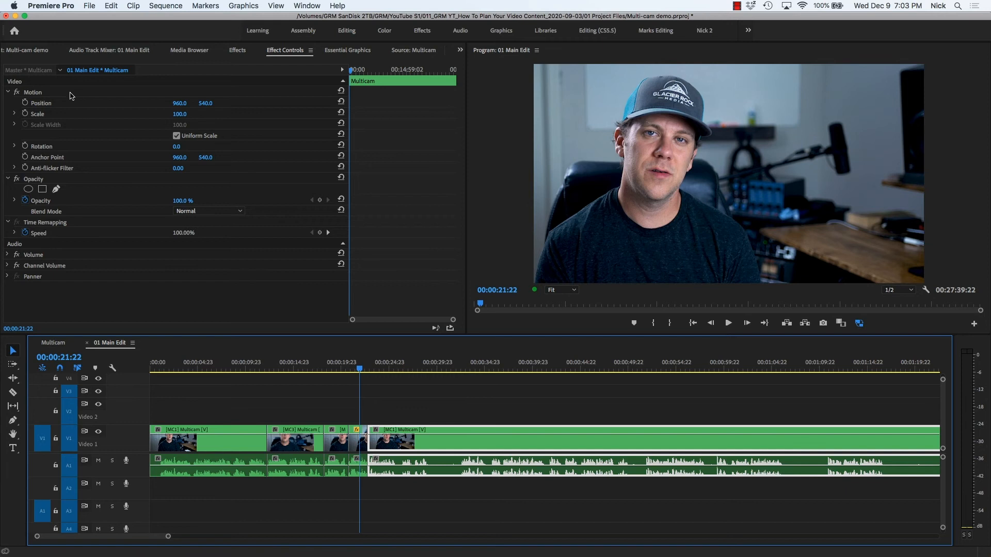
- Place screen recording_buckets.mp4 on V2 from about 00:00:21:22, over the short scaled segment, and play across it
click(33, 50)
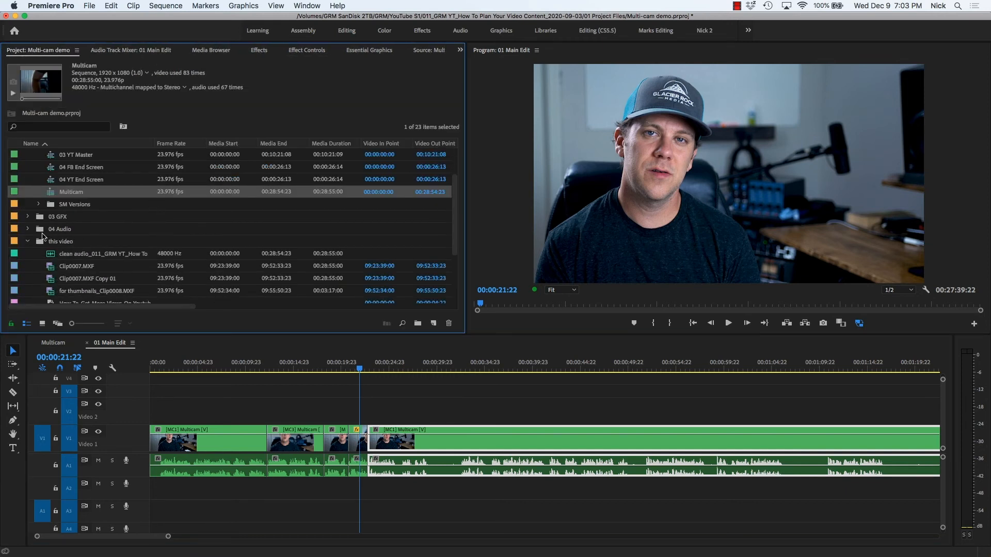
scroll(44, 236, down, 4)
drag(87, 230, 362, 415)
key(space)
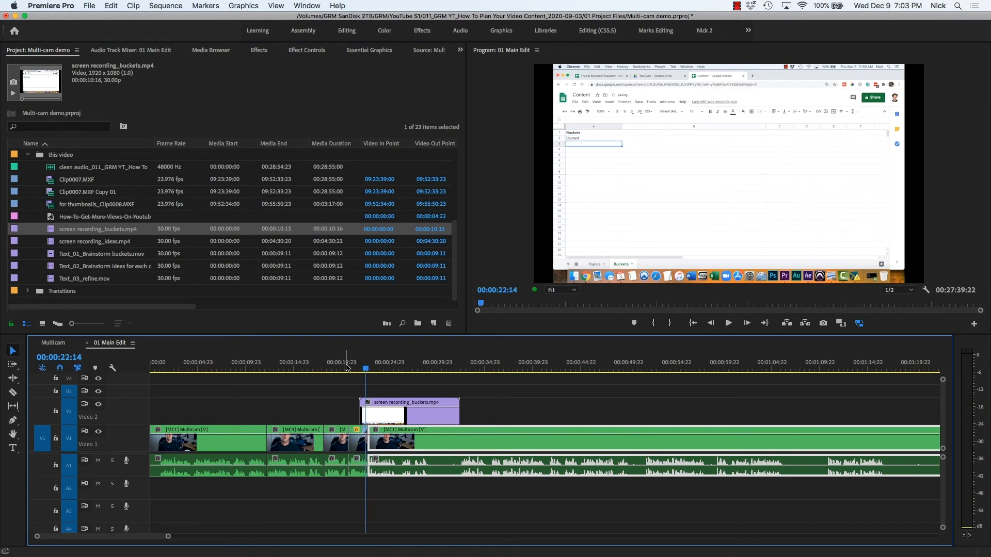
key(space)
- Shorten the screen recording on V2 to end at about 00:00:25:17, and delete it from the timeline
click(441, 418)
drag(451, 417, 397, 417)
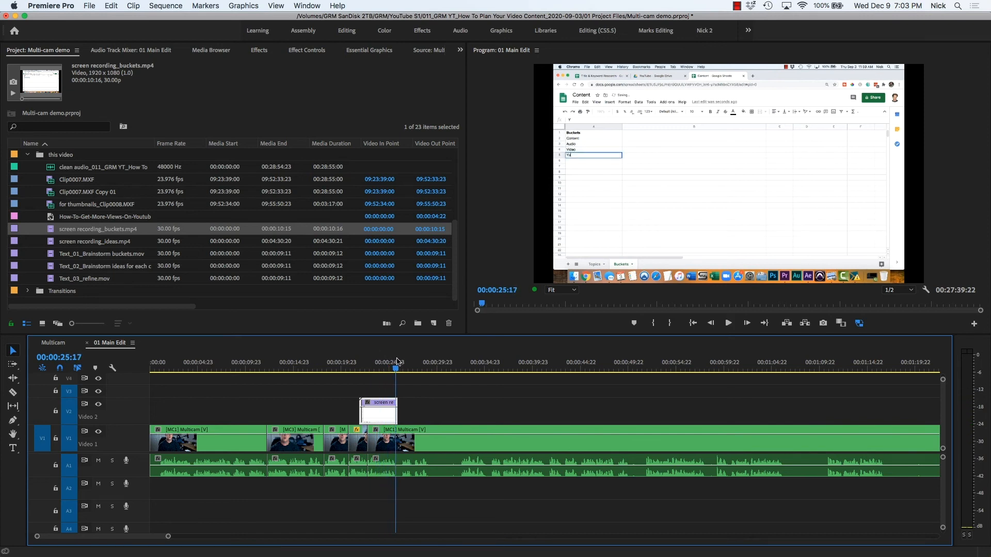
key(Delete)
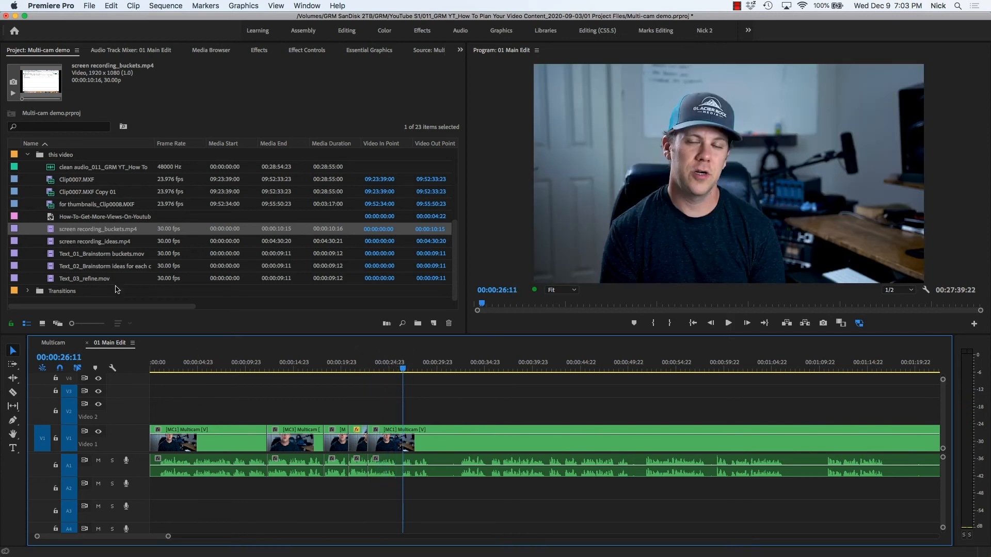
- View the Multicam sequence's three camera layers again and return to 01 Main Edit
click(60, 342)
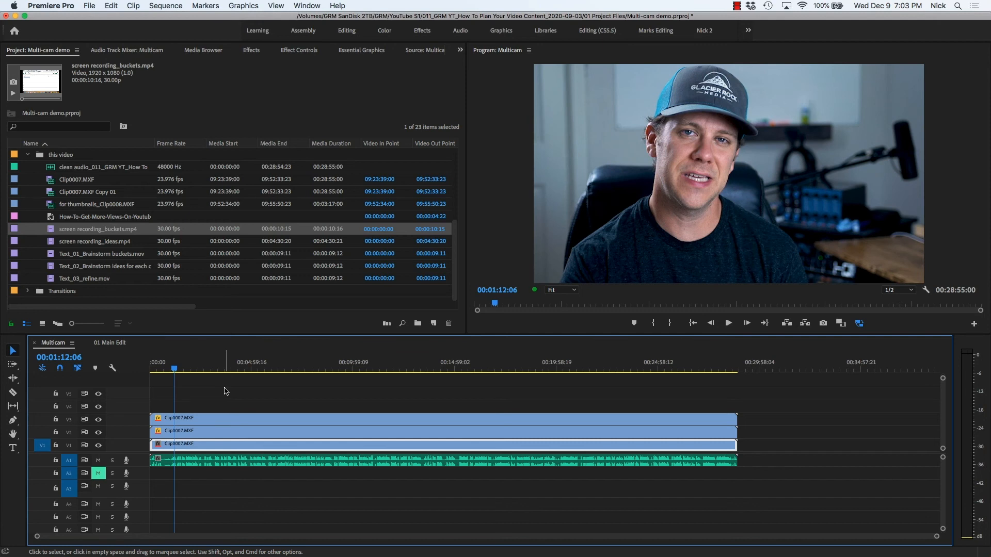
click(107, 342)
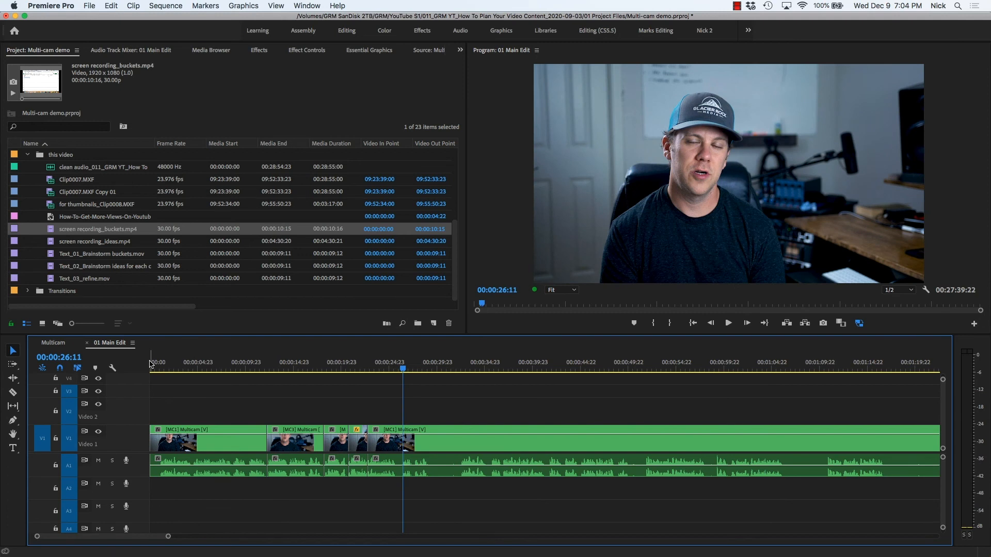